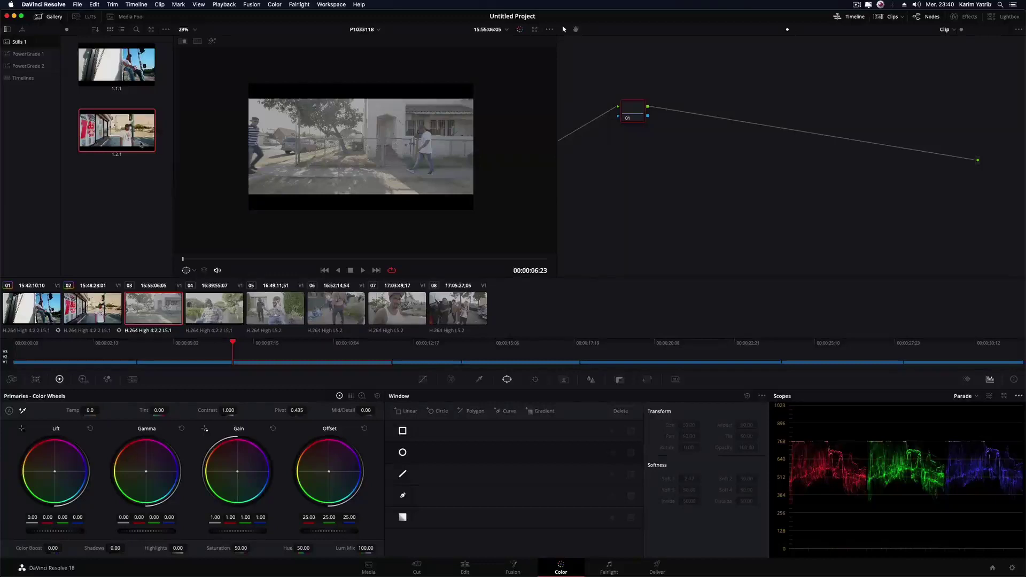
Step: Apply the 1.2.1 still's grade to clip 03, set Panasonic V-Gamut/V-Log input, and bypass colour management
{"action": "middle_click", "coordinate": [124, 133]}
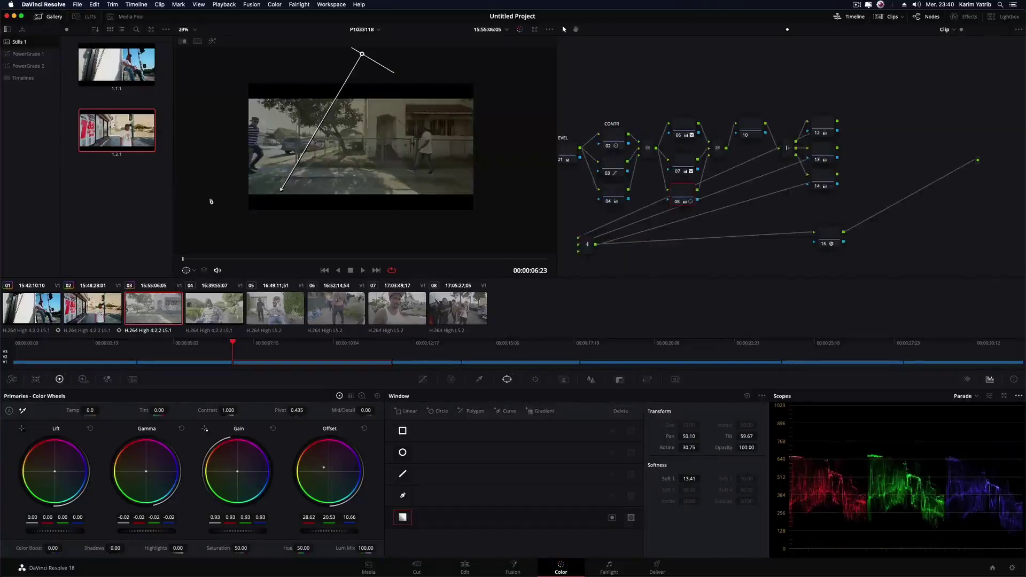
{"action": "right_click", "coordinate": [143, 314]}
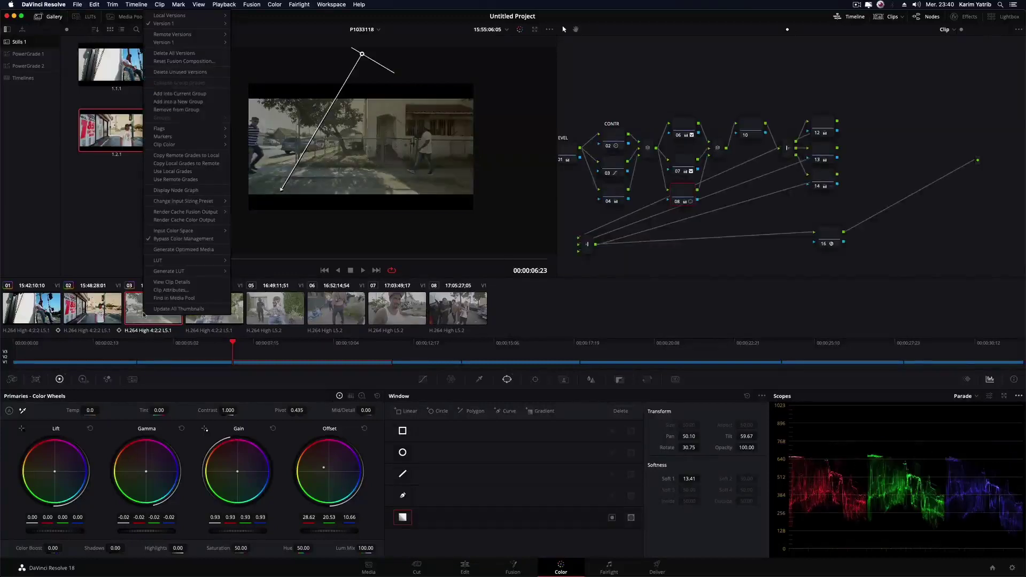
{"action": "mouse_move", "coordinate": [192, 231]}
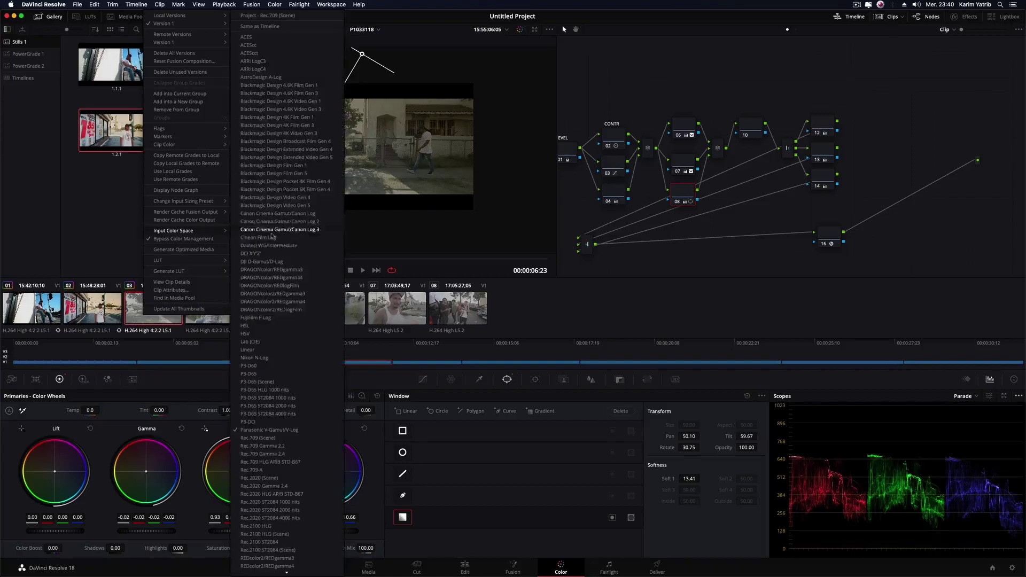
{"action": "left_click", "coordinate": [273, 431]}
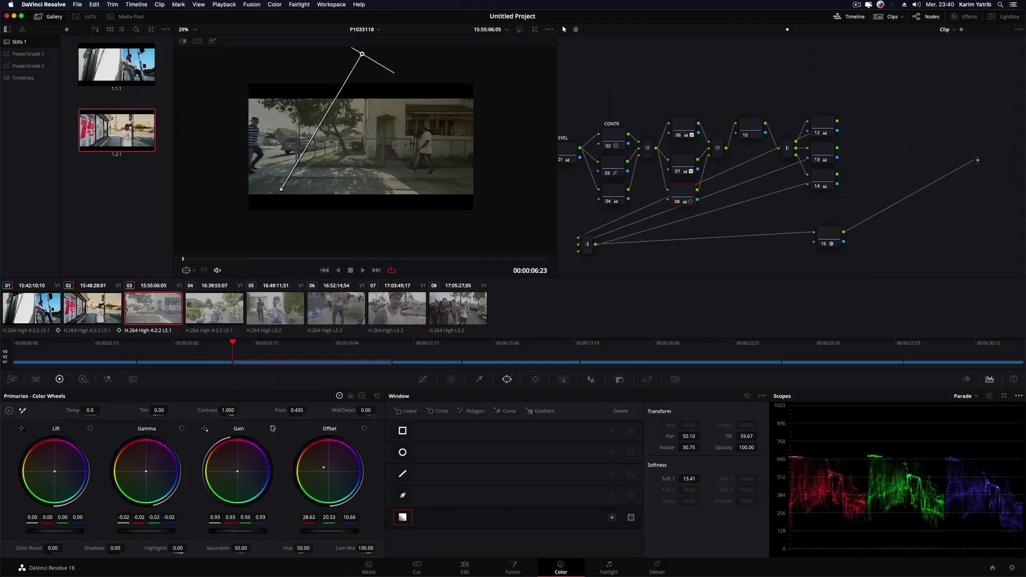
{"action": "right_click", "coordinate": [153, 314]}
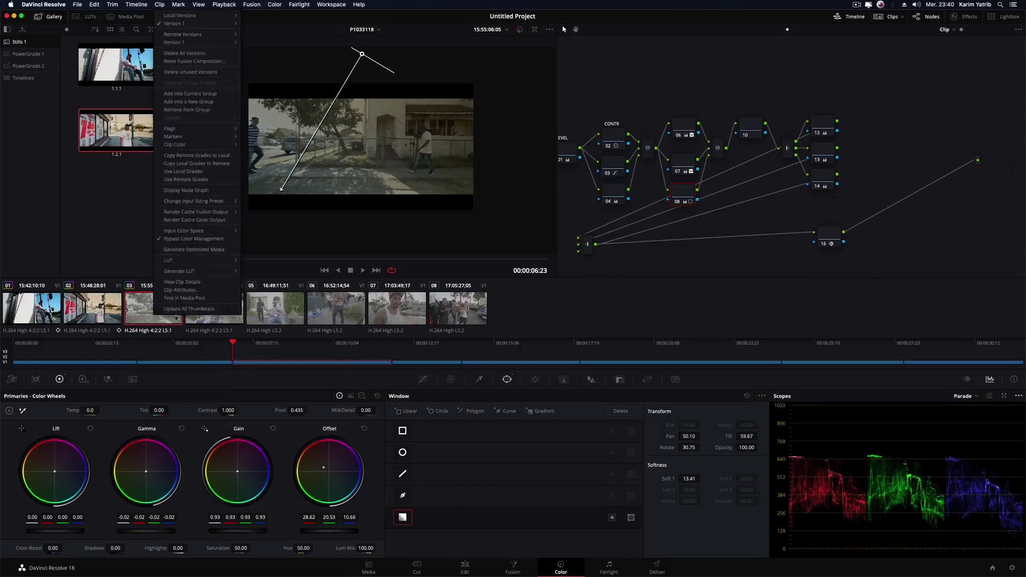
{"action": "left_click", "coordinate": [198, 242]}
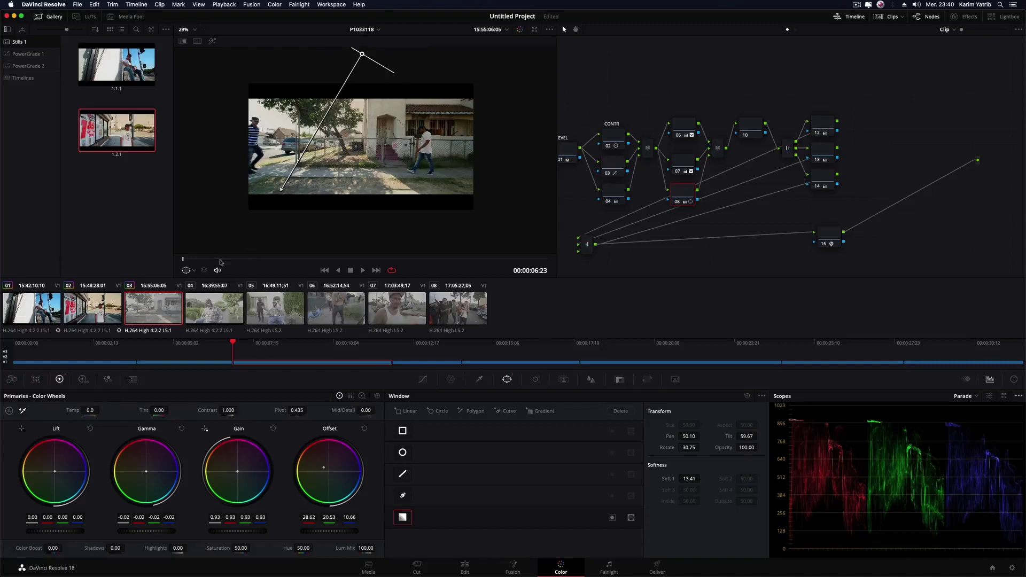
Step: Preview clip 03 full screen and try the 1.1.1 still's grade (saturation 68.60, hue 56.20)
{"action": "left_click_drag", "start_coordinate": [231, 260], "coordinate": [320, 260]}
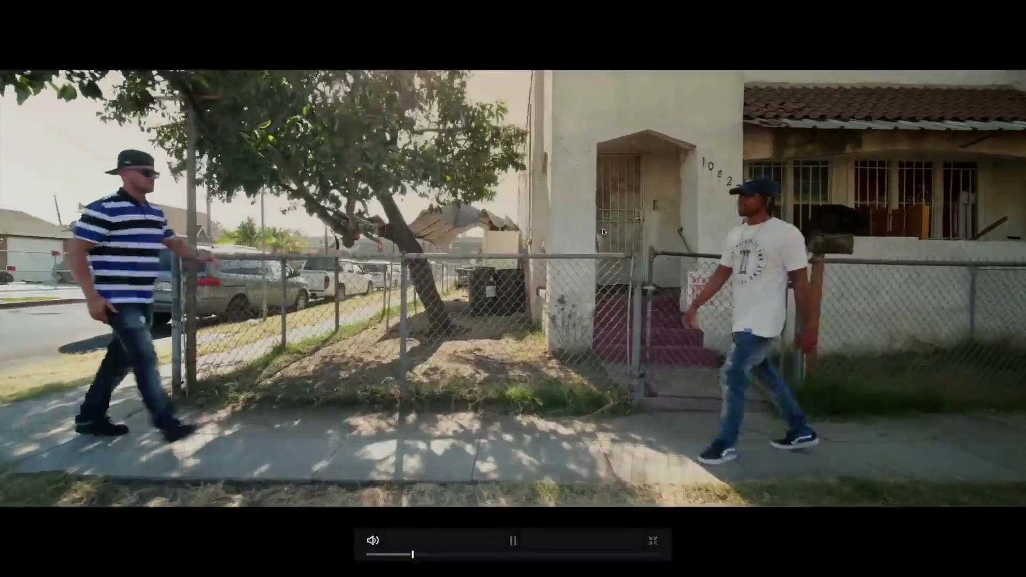
{"action": "key", "text": "Escape"}
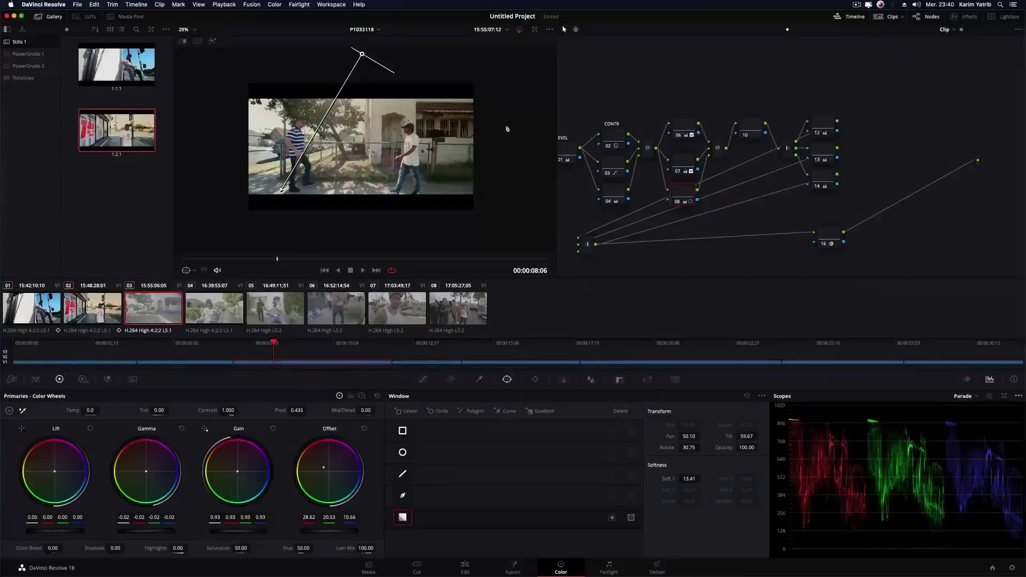
{"action": "key", "text": "ctrl+z"}
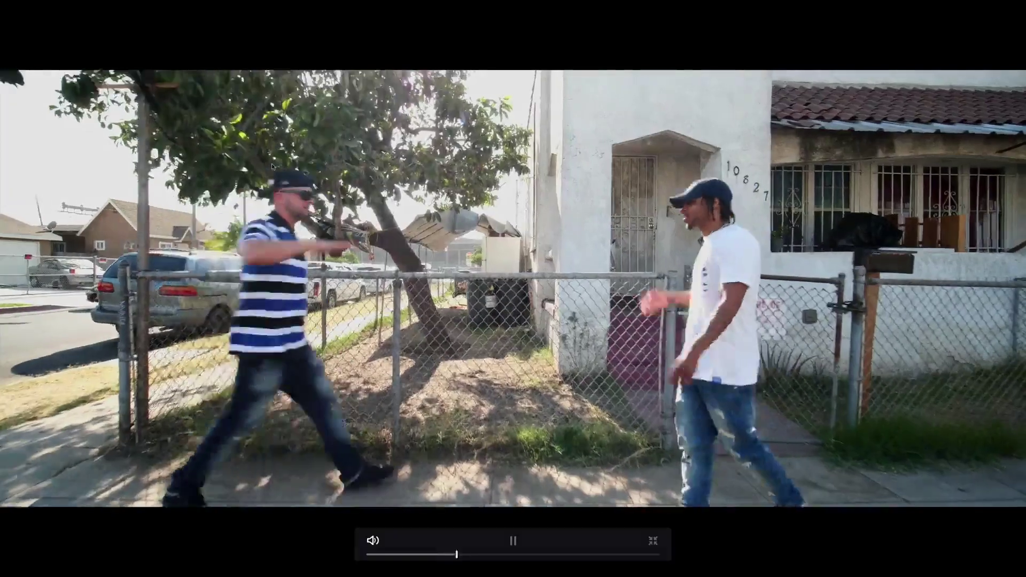
{"action": "key", "text": "Escape"}
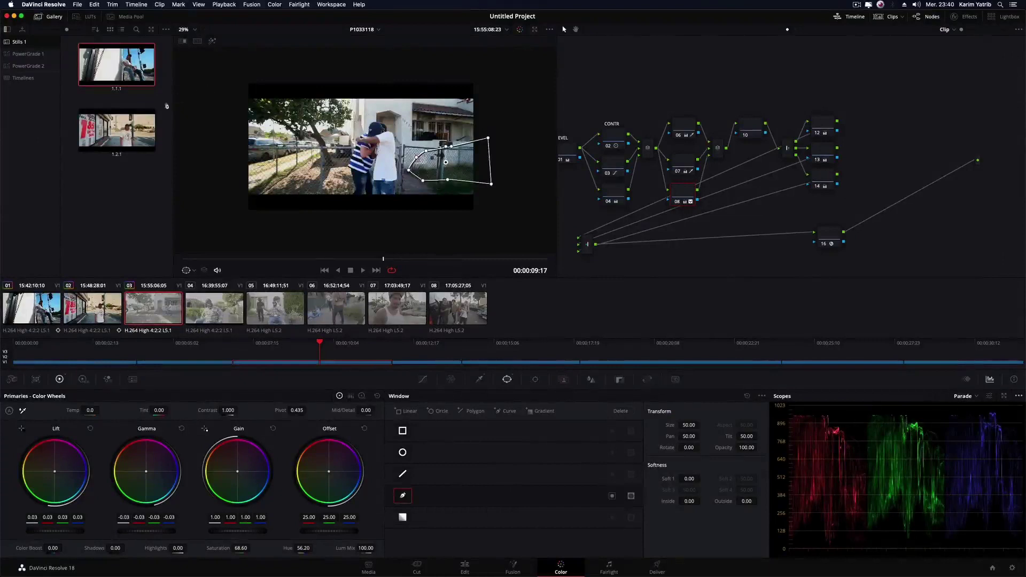
Step: Restore the 1.2.1 grade on clip 03 (saturation 50.00) and flip between clips 02, 03 and 01
{"action": "double_click", "coordinate": [120, 128]}
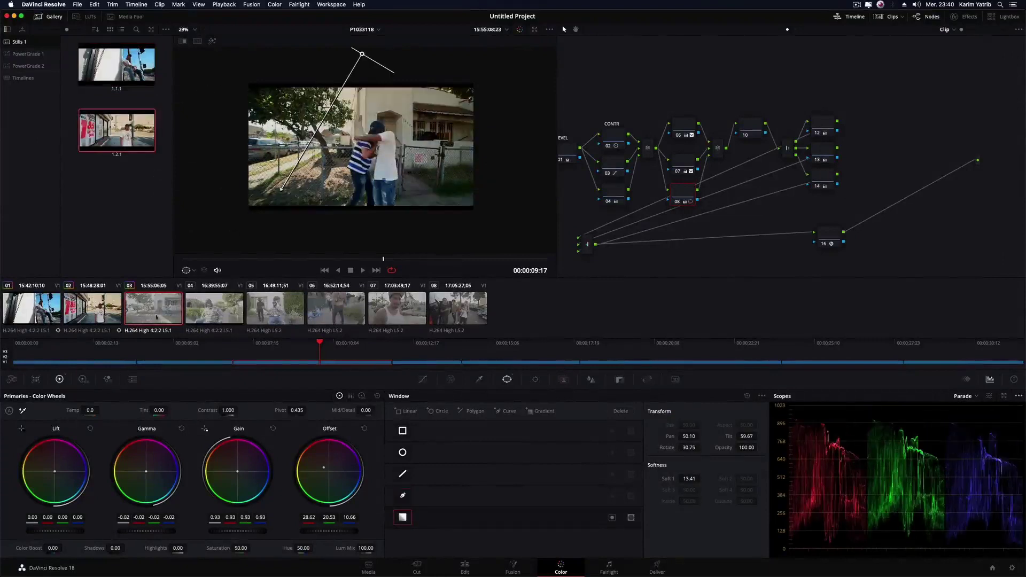
{"action": "key", "text": "Up"}
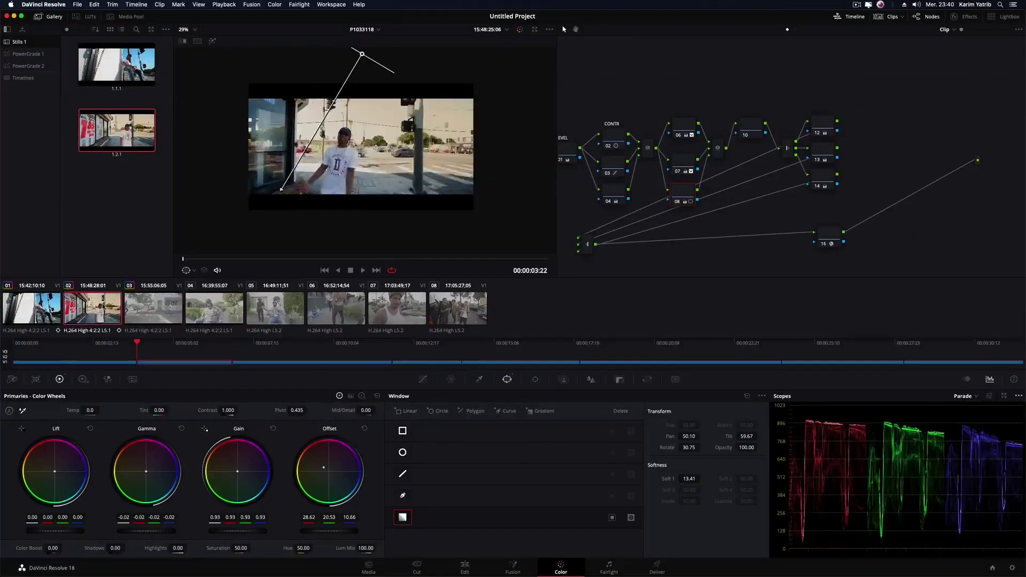
{"action": "key", "text": "Down"}
{"action": "key", "text": "Up"}
{"action": "left_click", "coordinate": [150, 305]}
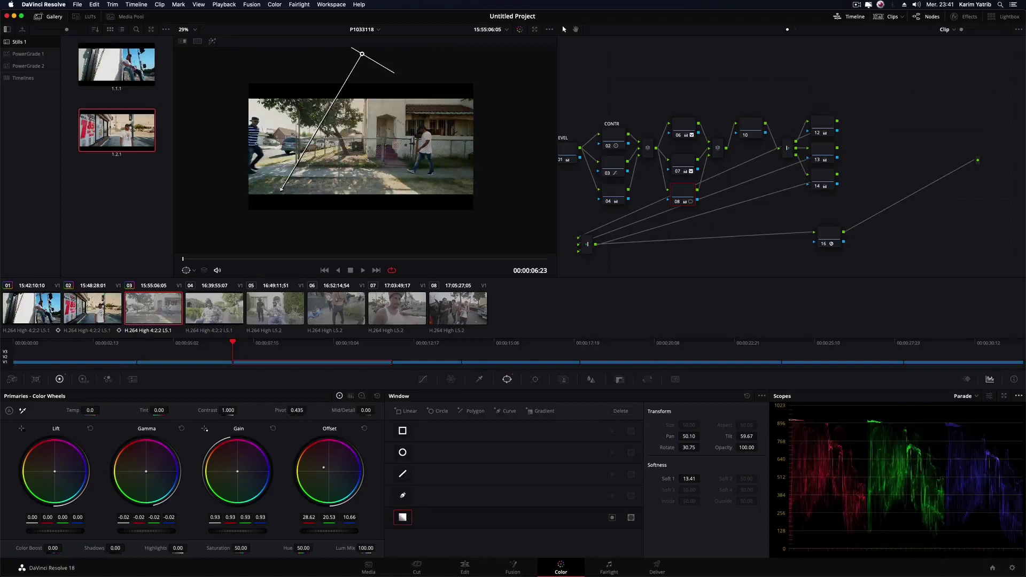
{"action": "left_click", "coordinate": [53, 309]}
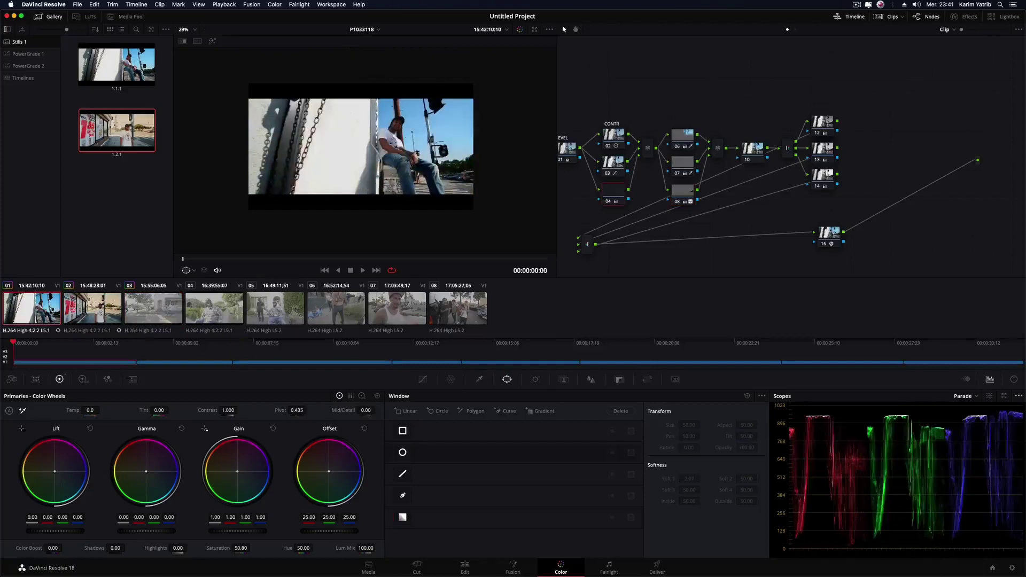
{"action": "left_click", "coordinate": [92, 317]}
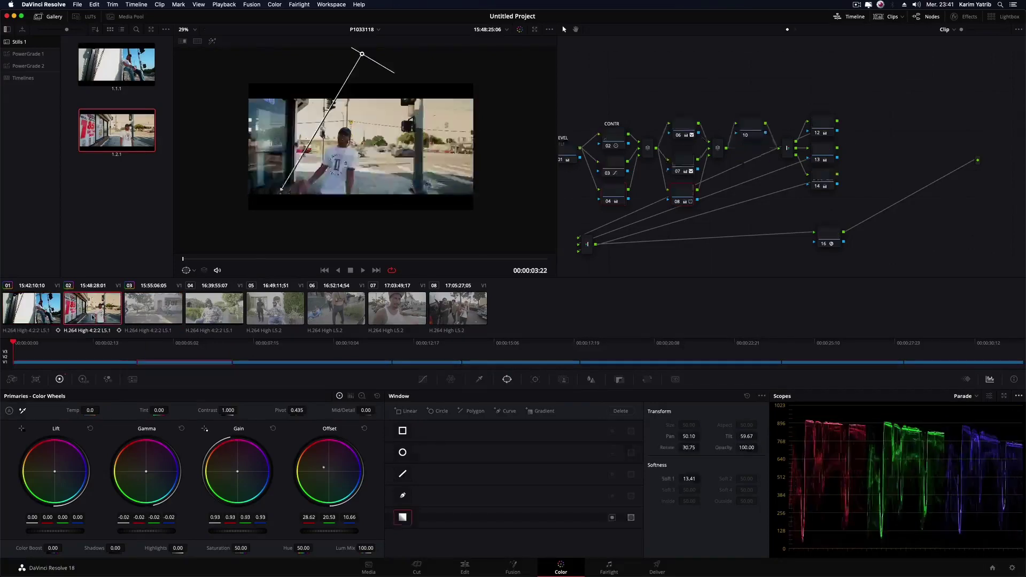
Step: Select clip 01 to review its grade: saturation 50.80, hue 50.00, offset 25.00
{"action": "key", "text": "Up"}
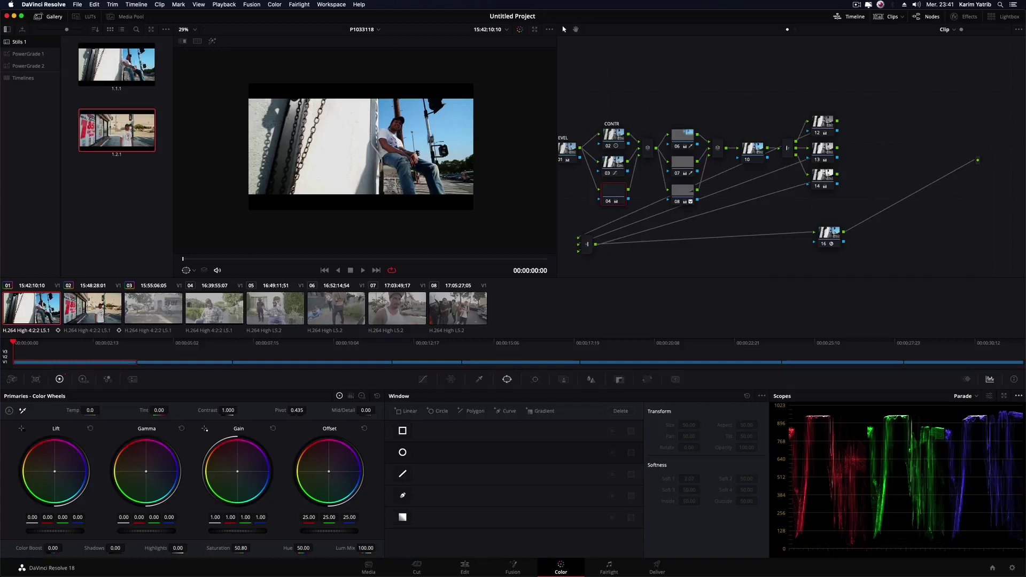
Step: On clip 03, rotate the gradient window to -0.52 so it splits the frame vertically
{"action": "left_click", "coordinate": [92, 308]}
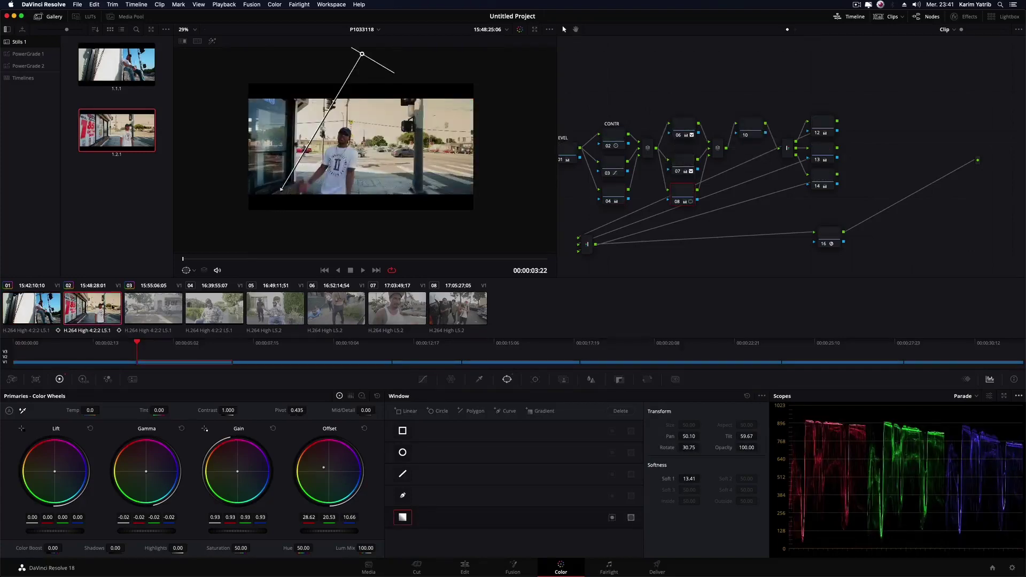
{"action": "left_click", "coordinate": [157, 307]}
{"action": "right_click", "coordinate": [155, 308]}
{"action": "left_click", "coordinate": [163, 316]}
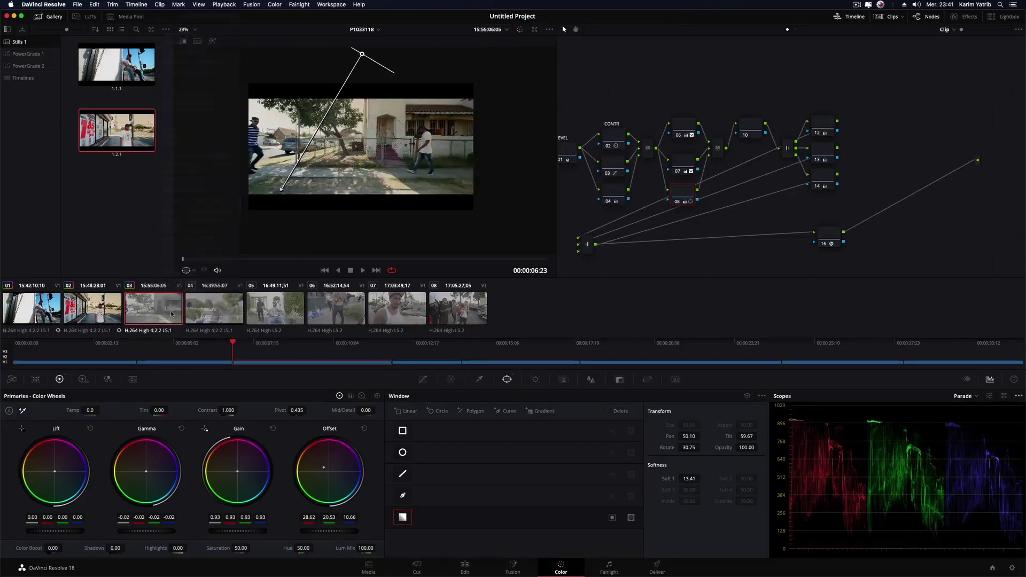
{"action": "mouse_move", "coordinate": [282, 187]}
{"action": "left_mouse_down"}
{"action": "mouse_move", "coordinate": [332, 128]}
{"action": "mouse_move", "coordinate": [365, 233]}
{"action": "mouse_move", "coordinate": [359, 248]}
{"action": "mouse_move", "coordinate": [364, 216]}
{"action": "left_mouse_up"}
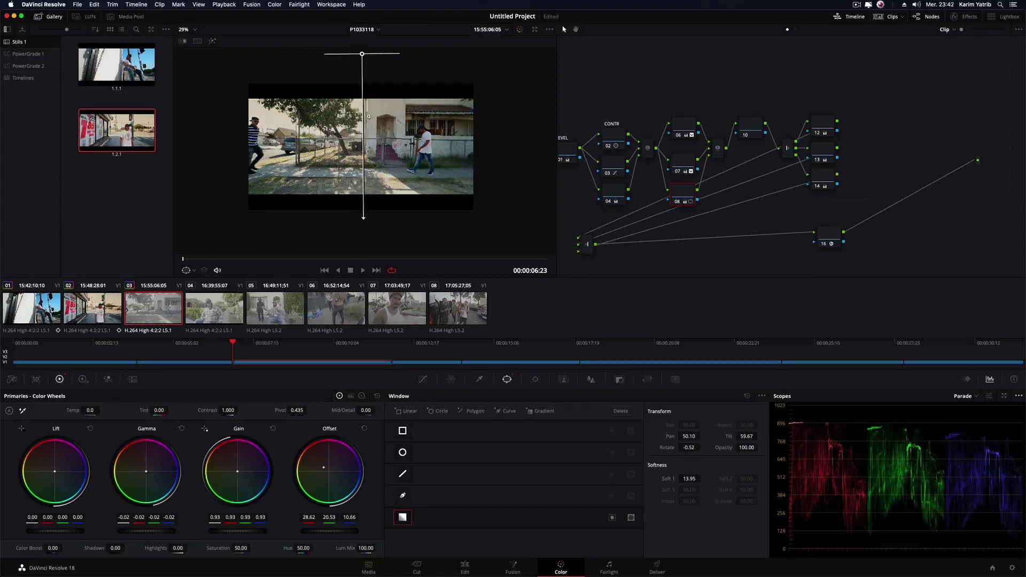
{"action": "scroll", "coordinate": [340, 155], "scroll_direction": "down", "scroll_amount": 1}
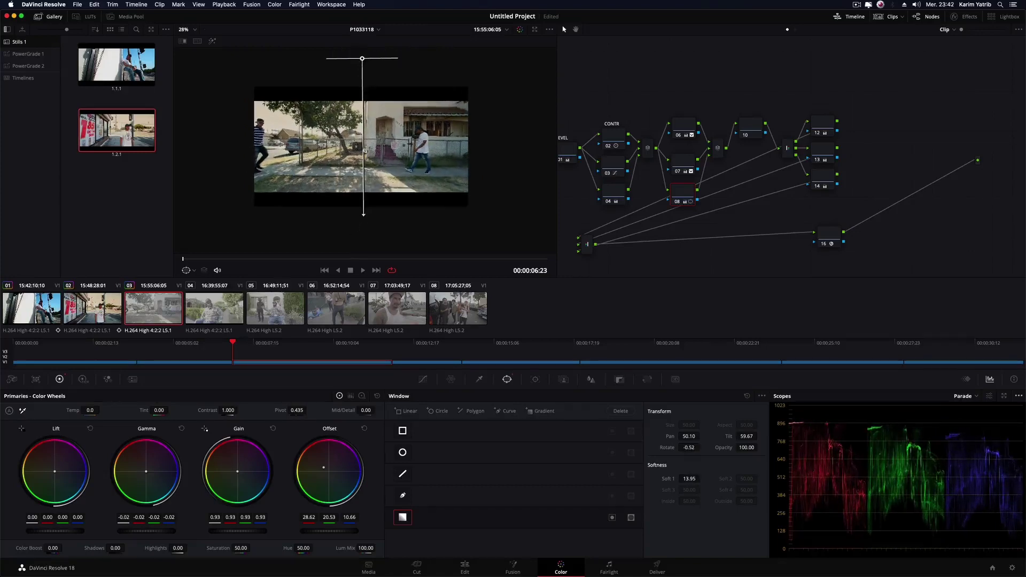
{"action": "scroll", "coordinate": [683, 208], "scroll_direction": "left", "scroll_amount": 5}
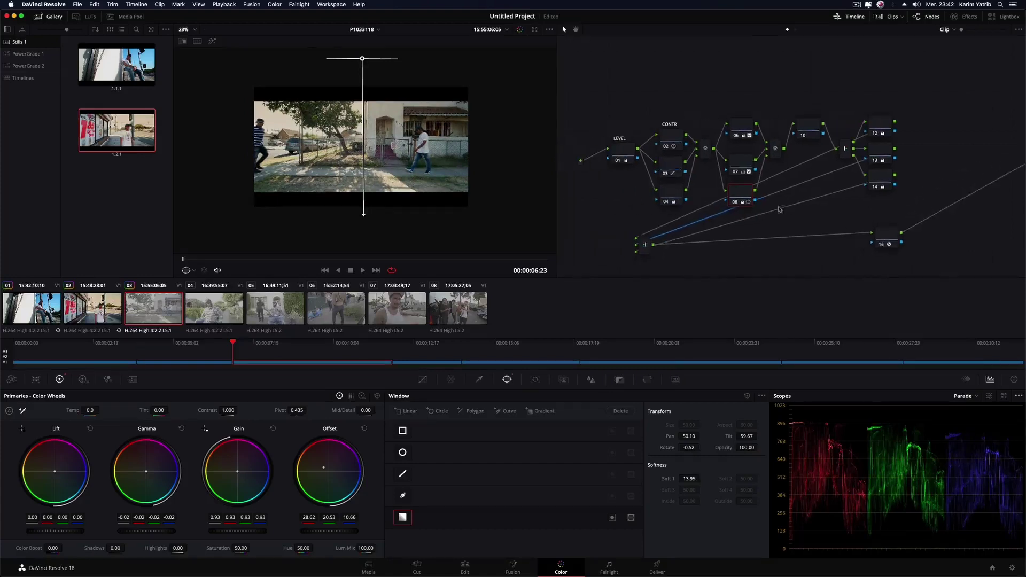
Step: Raise node 01's gain to 1.05 and lift its gamma slightly
{"action": "left_click", "coordinate": [630, 150]}
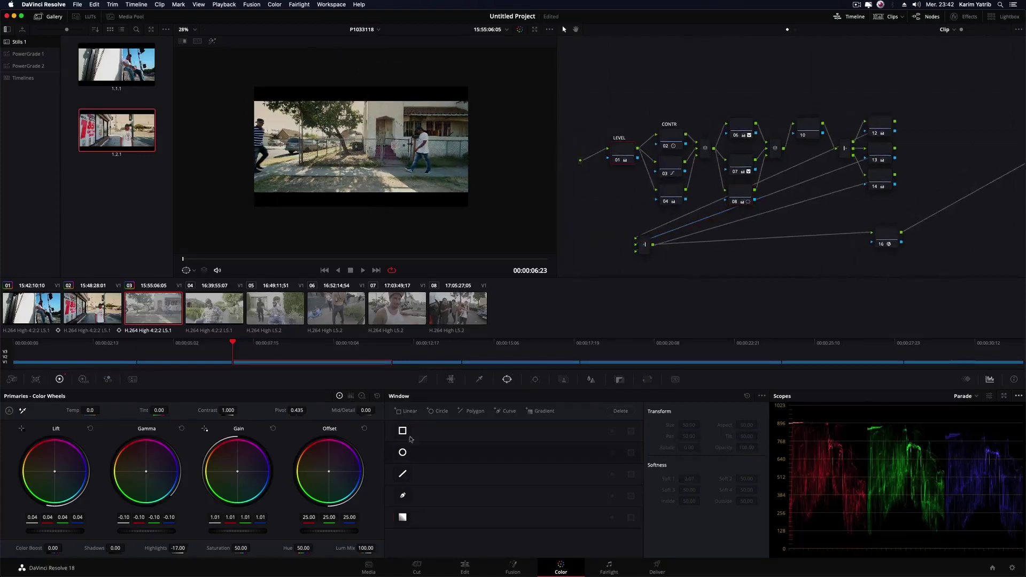
{"action": "left_click_drag", "start_coordinate": [238, 530], "coordinate": [249, 531]}
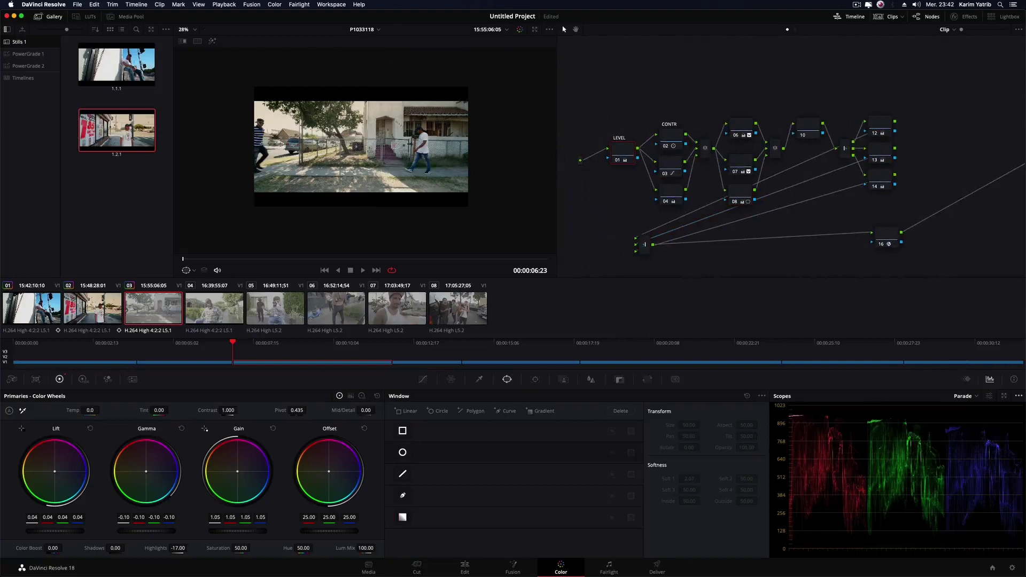
{"action": "left_click_drag", "start_coordinate": [147, 531], "coordinate": [64, 533]}
Step: Check the mattes of nodes 06 and 07, then turn off node 07's circle window
{"action": "left_click", "coordinate": [739, 127]}
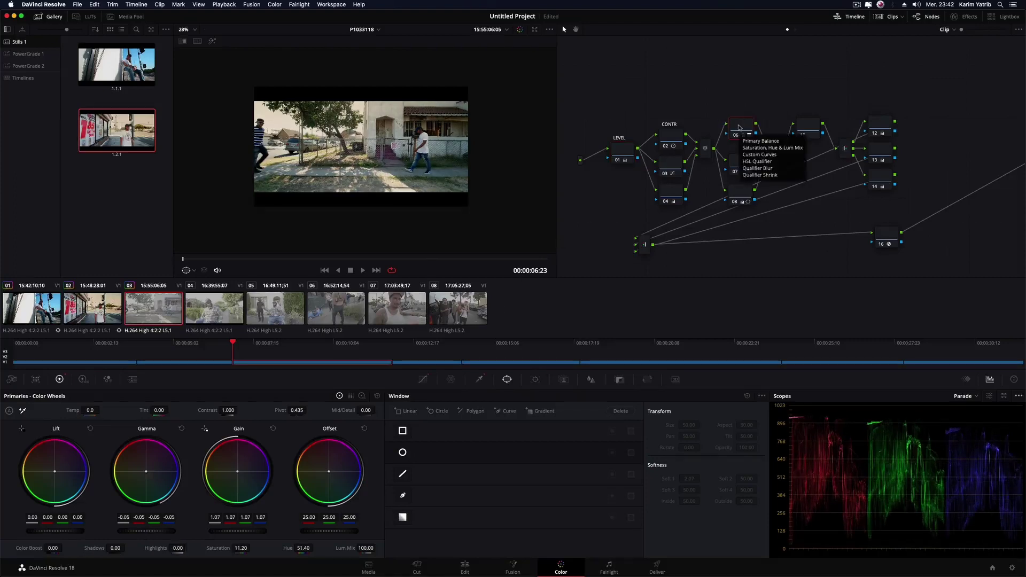
{"action": "key", "text": "shift+h"}
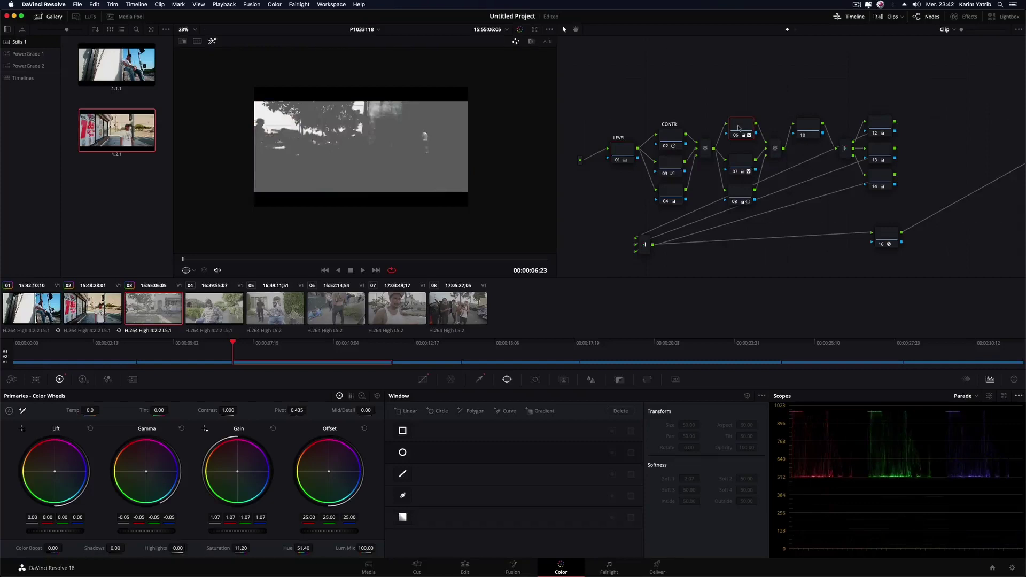
{"action": "key", "text": "shift+h"}
{"action": "key", "text": "shift+h"}
{"action": "key", "text": "shift+h"}
{"action": "left_click", "coordinate": [745, 167]}
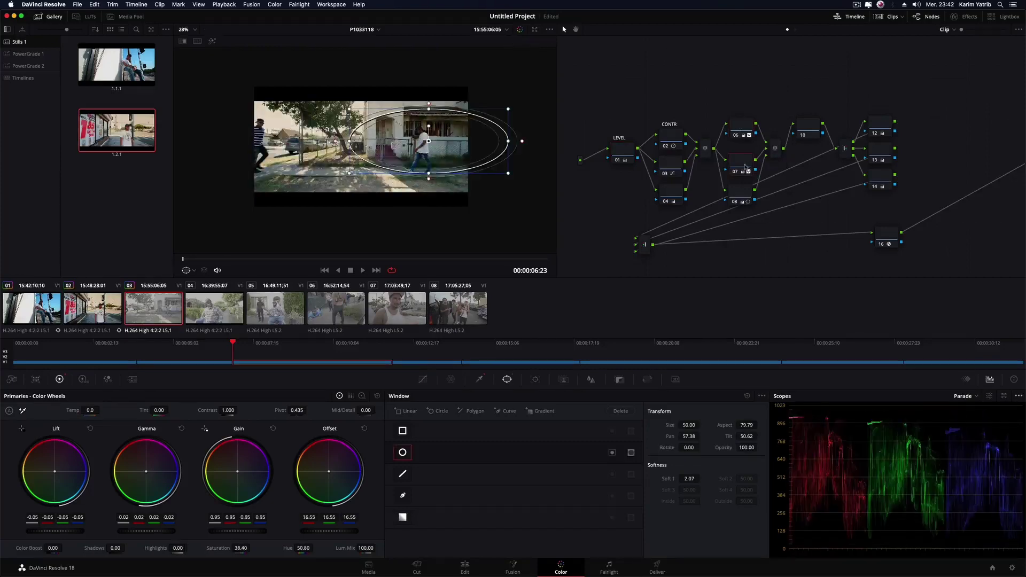
{"action": "key", "text": "shift+h"}
{"action": "key", "text": "shift+h"}
{"action": "left_click", "coordinate": [404, 453]}
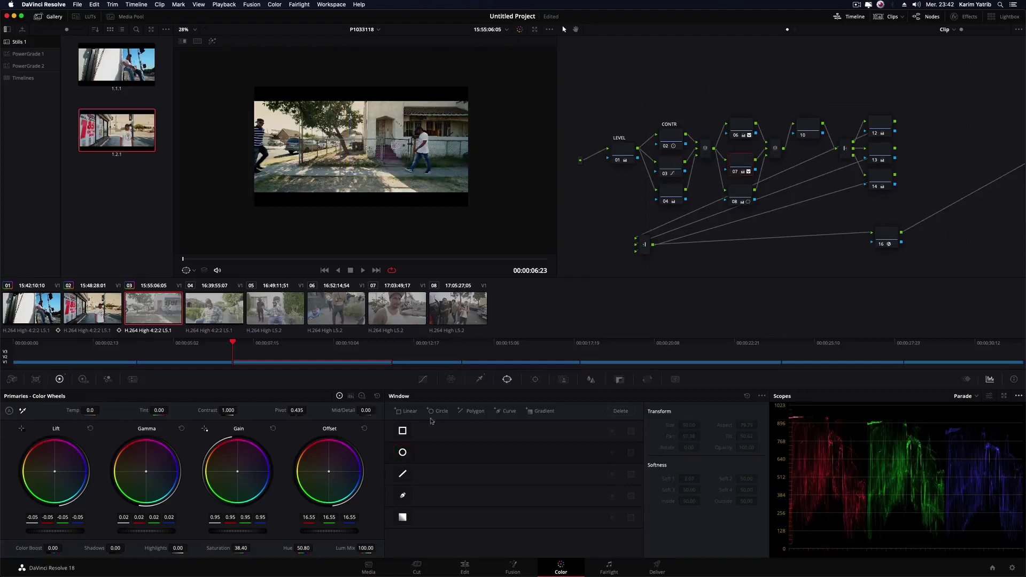
{"action": "scroll", "coordinate": [410, 109], "scroll_direction": "up", "scroll_amount": 2}
{"action": "scroll", "coordinate": [390, 125], "scroll_direction": "up", "scroll_amount": 2}
{"action": "scroll", "coordinate": [370, 142], "scroll_direction": "up", "scroll_amount": 2}
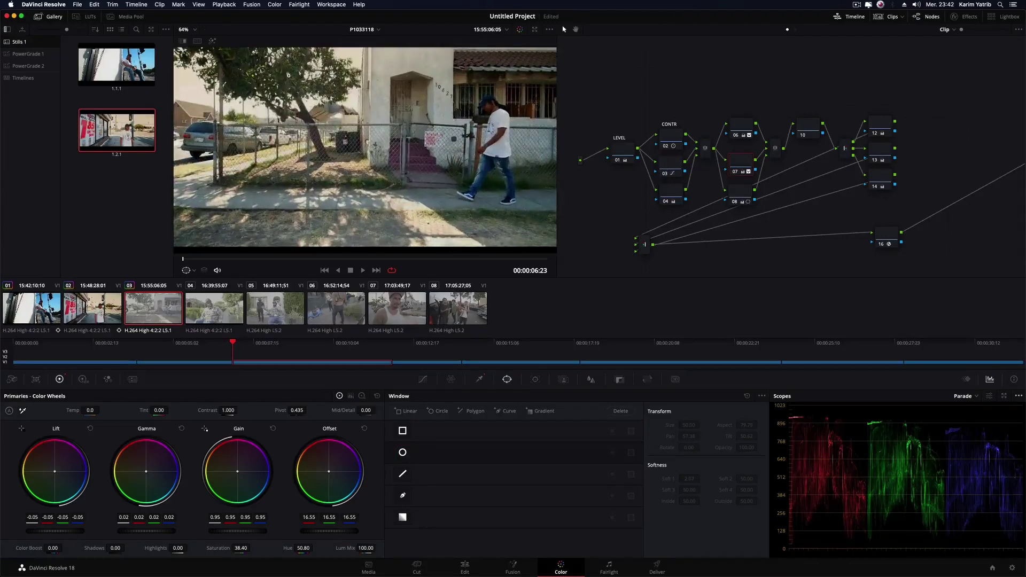
Step: Highlight node 07's qualified area and set Clean Black and Denoise to zero
{"action": "left_click", "coordinate": [480, 379]}
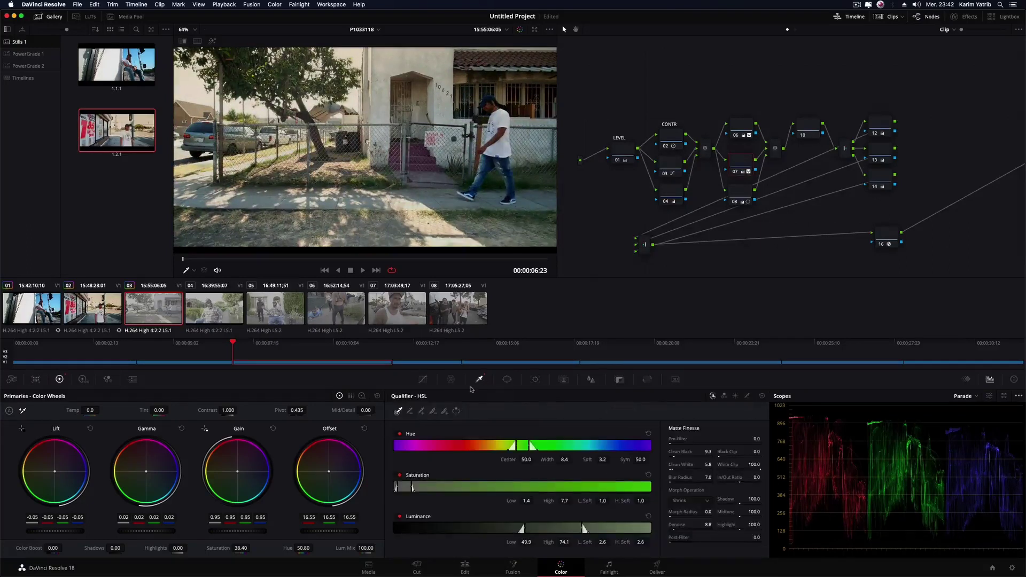
{"action": "key", "text": "shift+h"}
{"action": "key", "text": "shift+h"}
{"action": "key", "text": "shift+h"}
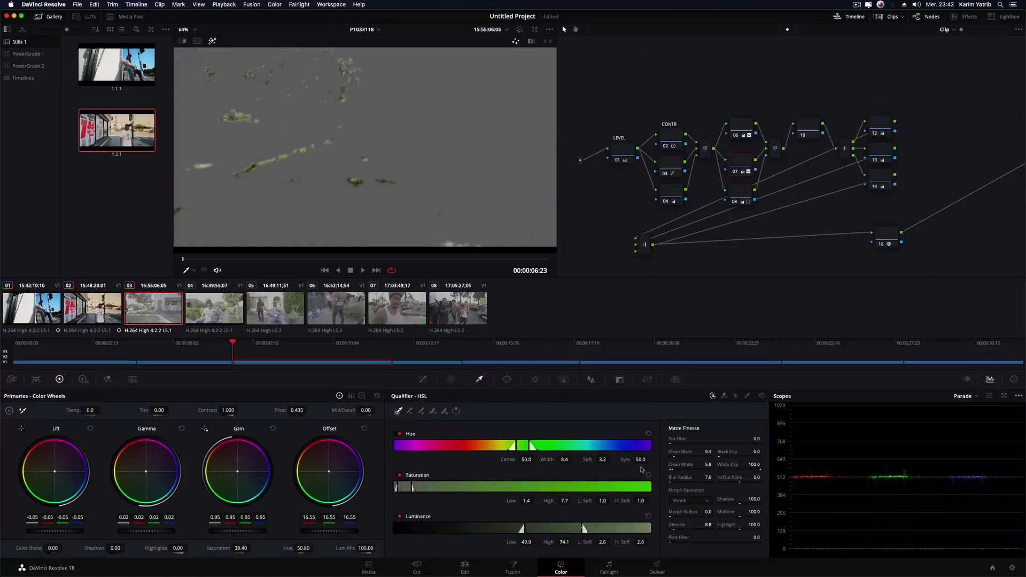
{"action": "double_click", "coordinate": [675, 458]}
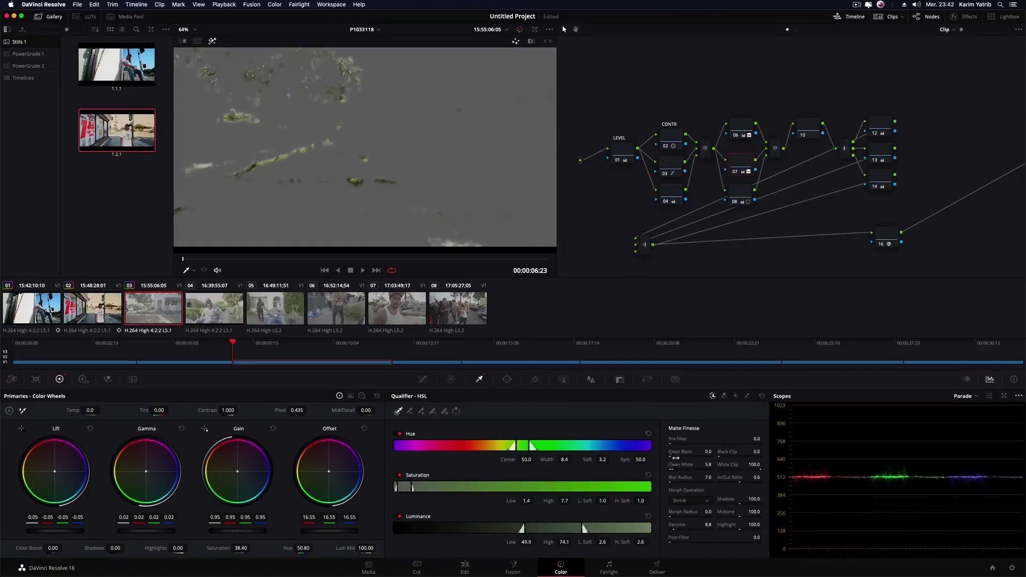
{"action": "double_click", "coordinate": [673, 529]}
Step: Refine the greens to hue centre 70, width 26, luminance low 44.8, then shift hue to 64
{"action": "mouse_move", "coordinate": [563, 460]}
{"action": "left_mouse_down"}
{"action": "mouse_move", "coordinate": [573, 459]}
{"action": "mouse_move", "coordinate": [529, 460]}
{"action": "left_mouse_up"}
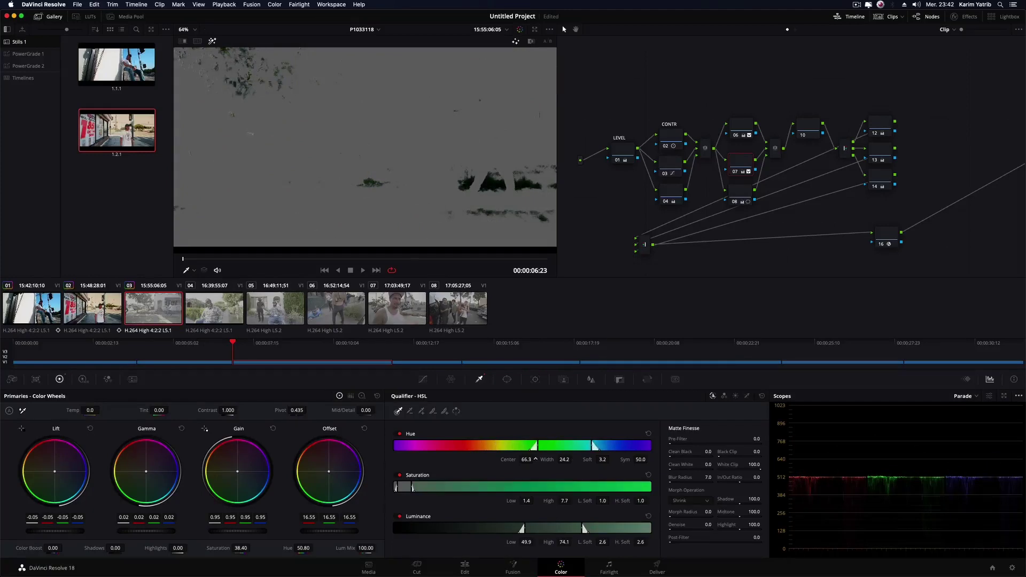
{"action": "mouse_move", "coordinate": [527, 460]}
{"action": "left_mouse_down"}
{"action": "mouse_move", "coordinate": [573, 459]}
{"action": "mouse_move", "coordinate": [555, 459]}
{"action": "left_mouse_up"}
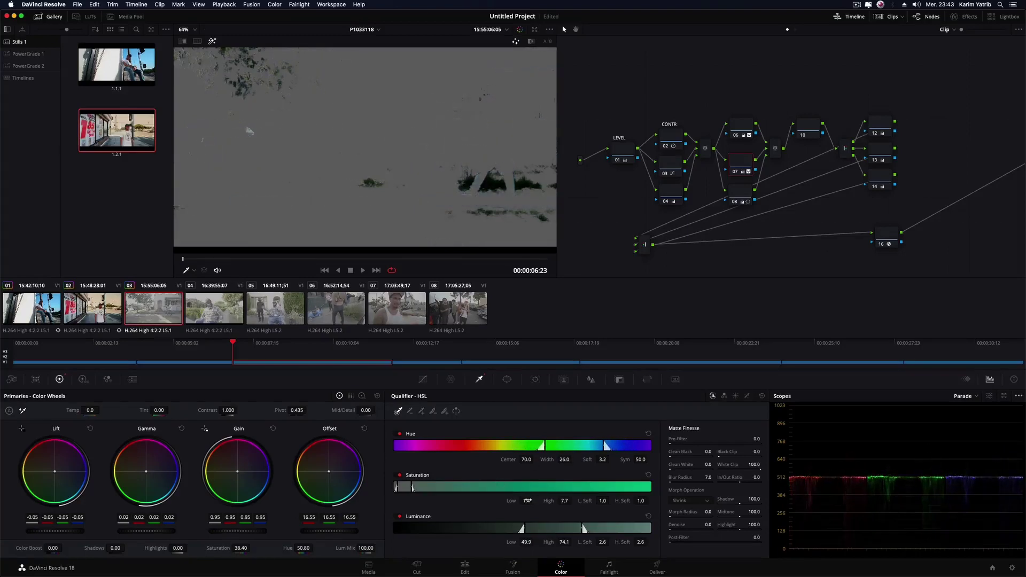
{"action": "left_click_drag", "start_coordinate": [529, 500], "coordinate": [535, 500]}
{"action": "left_click_drag", "start_coordinate": [536, 542], "coordinate": [532, 542]}
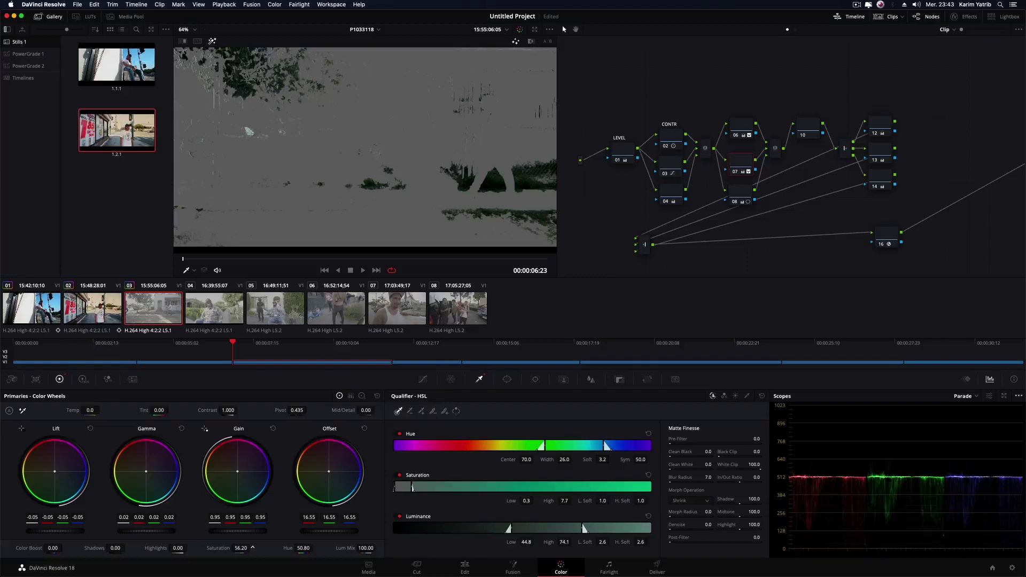
{"action": "left_click_drag", "start_coordinate": [303, 548], "coordinate": [315, 548]}
Step: Give node 07's greens slight lift, gamma and gain tweaks, comparing with the node bypassed
{"action": "key", "text": "shift+h"}
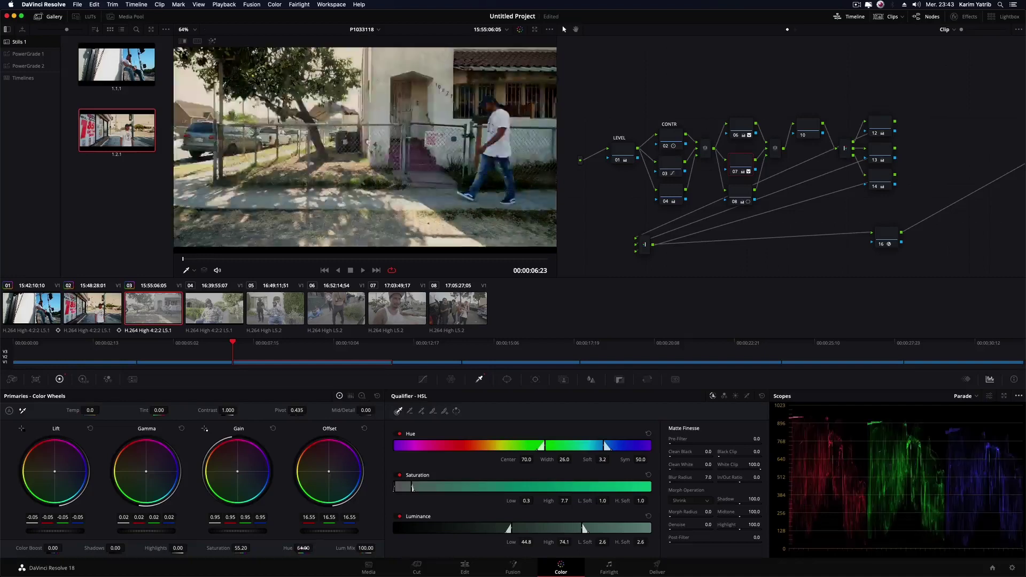
{"action": "key", "text": "ctrl+d"}
{"action": "key", "text": "ctrl+d"}
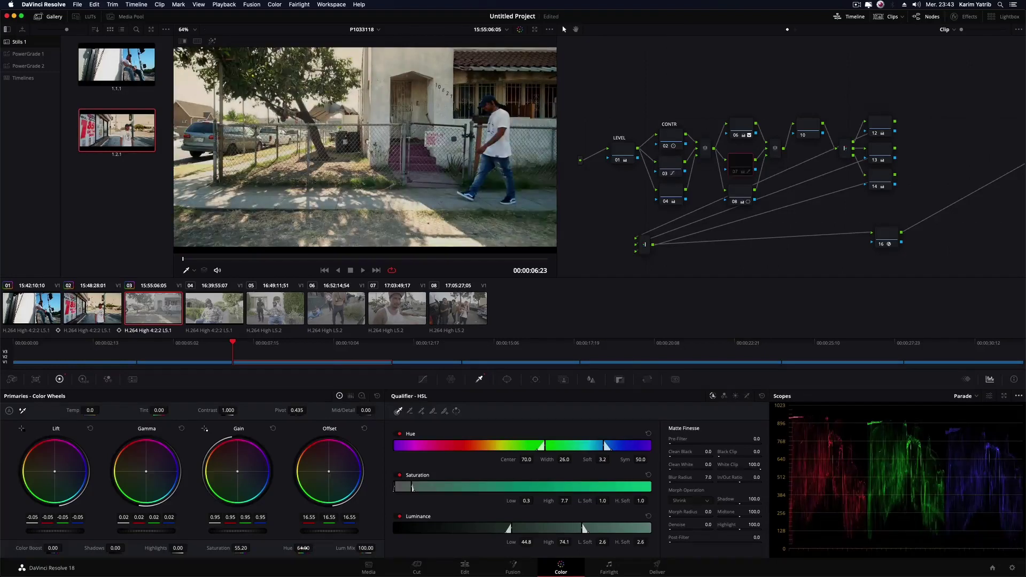
{"action": "key", "text": "ctrl+d"}
{"action": "key", "text": "ctrl+d"}
{"action": "key", "text": "ctrl+d"}
{"action": "key", "text": "ctrl+d"}
{"action": "key", "text": "ctrl+d"}
{"action": "key", "text": "ctrl+d"}
{"action": "key", "text": "ctrl+d"}
{"action": "key", "text": "ctrl+d"}
{"action": "key", "text": "ctrl+d"}
{"action": "key", "text": "ctrl+d"}
{"action": "key", "text": "ctrl+d"}
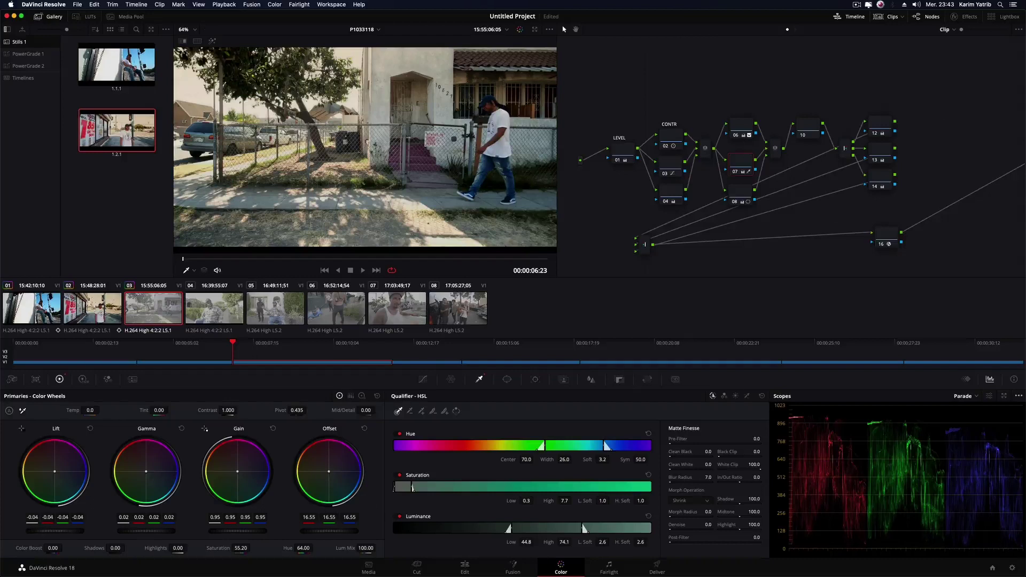
{"action": "key", "text": "ctrl+z"}
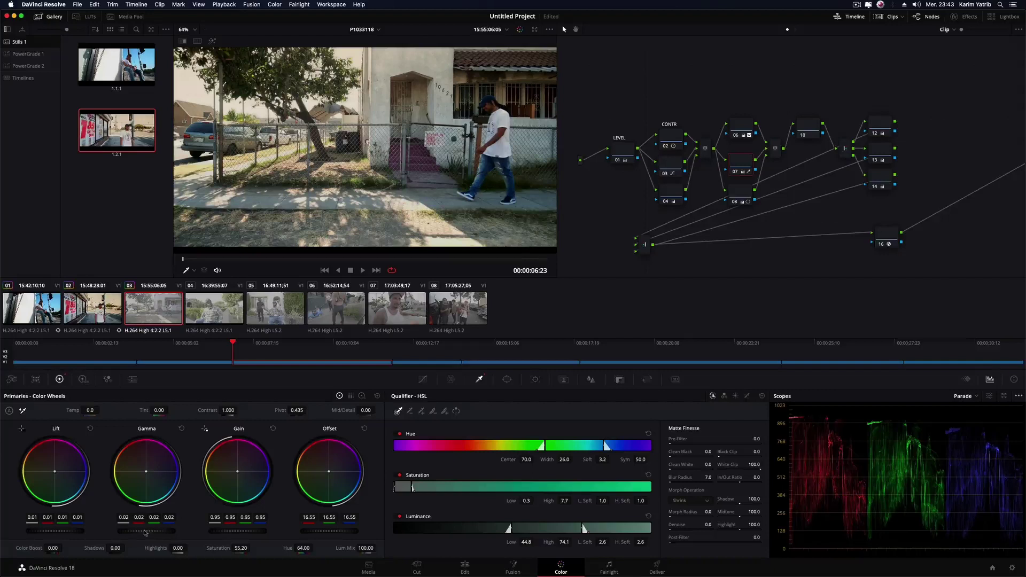
{"action": "key", "text": "ctrl+z"}
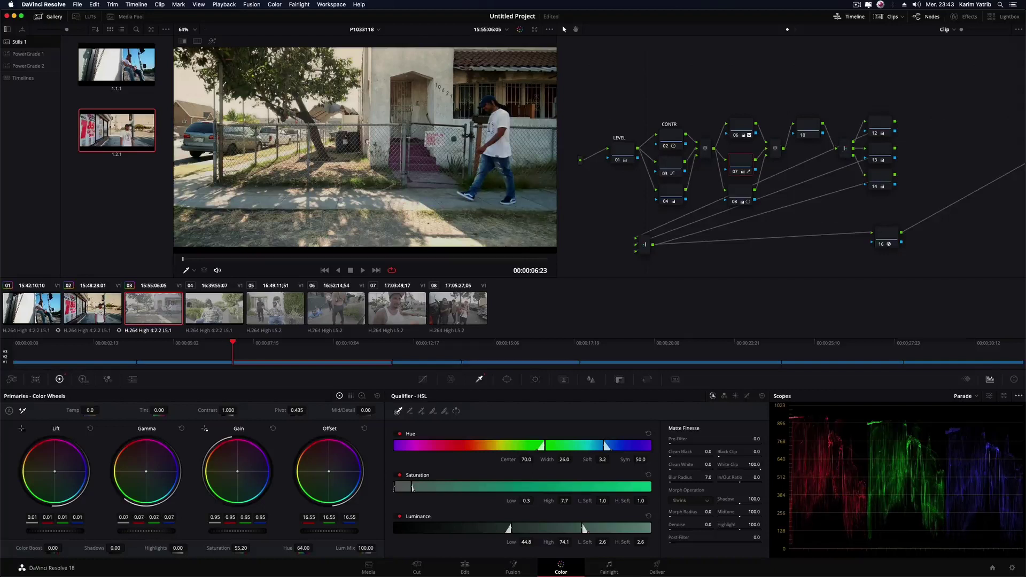
{"action": "key", "text": "ctrl+z"}
{"action": "key", "text": "ctrl+z"}
Step: Warm node 07's offset balance with saturation at 50.60, checking it on and off
{"action": "key", "text": "ctrl+d"}
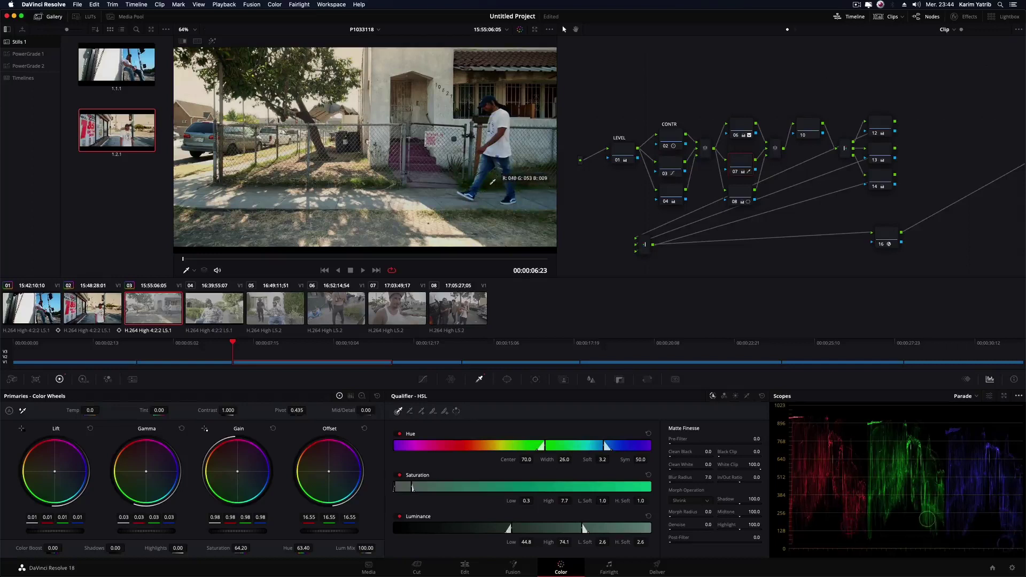
{"action": "key", "text": "ctrl+d"}
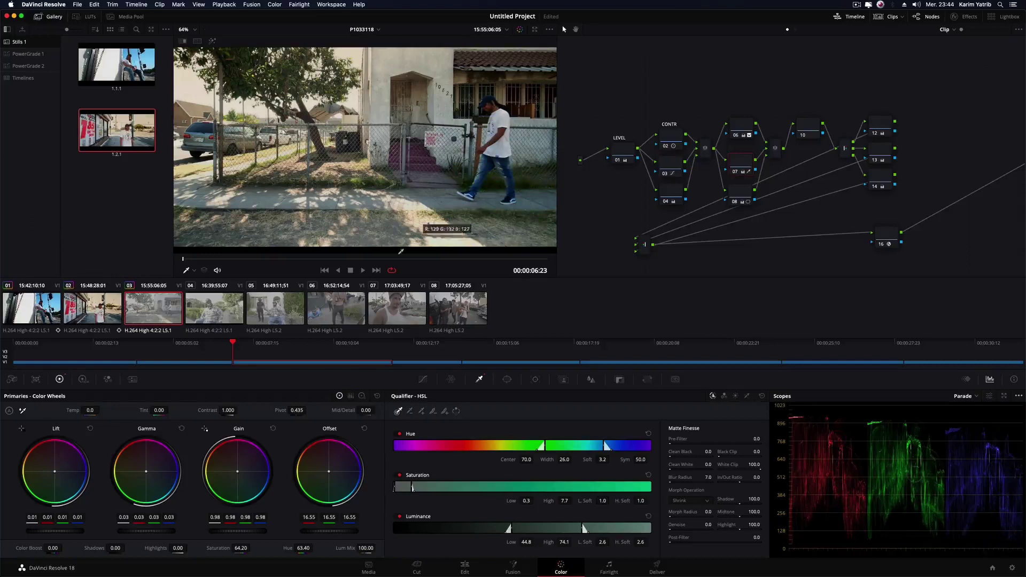
{"action": "left_click_drag", "start_coordinate": [326, 468], "coordinate": [326, 472]}
{"action": "key", "text": "ctrl+d"}
{"action": "key", "text": "ctrl+d"}
{"action": "key", "text": "ctrl+d"}
{"action": "key", "text": "ctrl+d"}
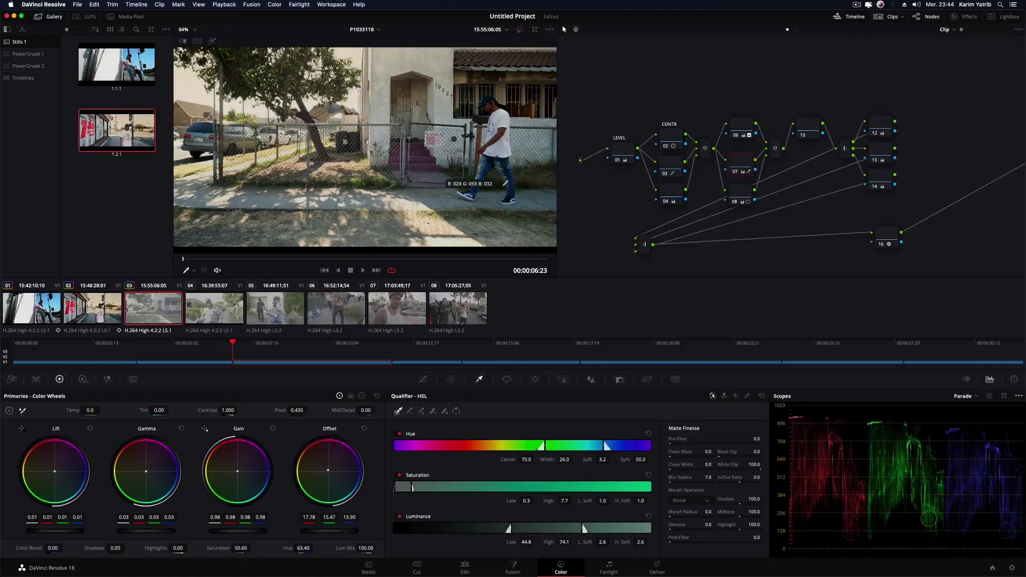
{"action": "key", "text": "ctrl+d"}
{"action": "key", "text": "ctrl+d"}
{"action": "left_click", "coordinate": [737, 192]}
{"action": "key", "text": "ctrl+d"}
{"action": "key", "text": "ctrl+d"}
{"action": "key", "text": "ctrl+d"}
{"action": "key", "text": "ctrl+d"}
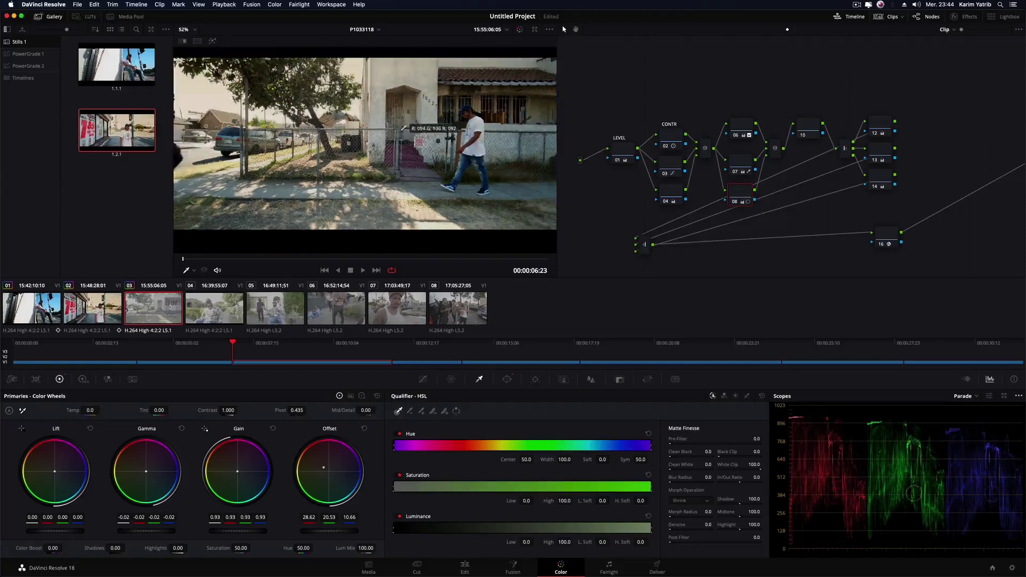
Step: Switch the scopes to Vectorscope, then sample skin with node 08's qualifier and undo it
{"action": "left_click", "coordinate": [971, 399]}
{"action": "left_click", "coordinate": [971, 431]}
{"action": "scroll", "coordinate": [439, 152], "scroll_direction": "up", "scroll_amount": 4}
{"action": "scroll", "coordinate": [439, 152], "scroll_direction": "up", "scroll_amount": 2}
{"action": "scroll", "coordinate": [428, 151], "scroll_direction": "up", "scroll_amount": 2}
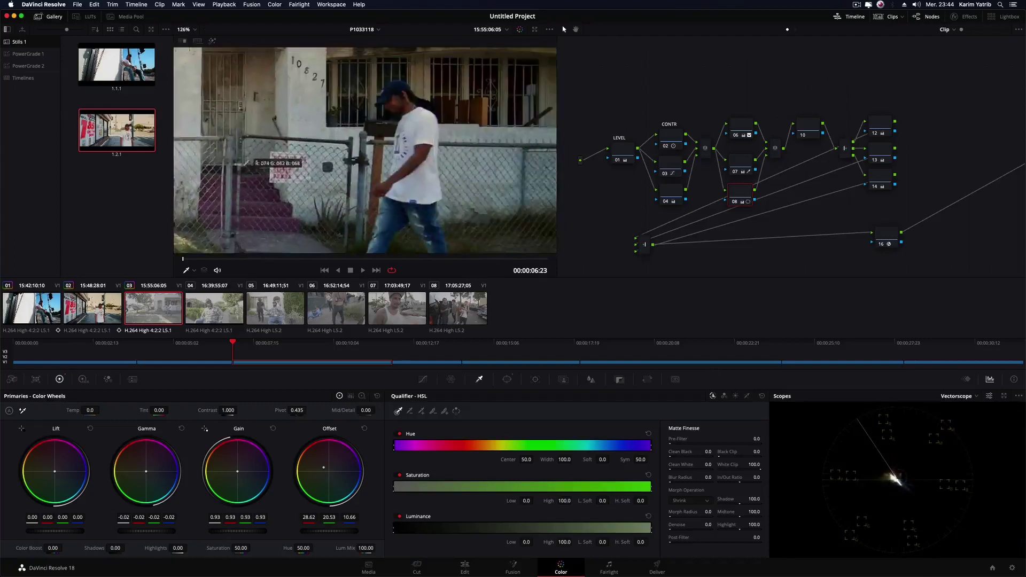
{"action": "left_click", "coordinate": [418, 154]}
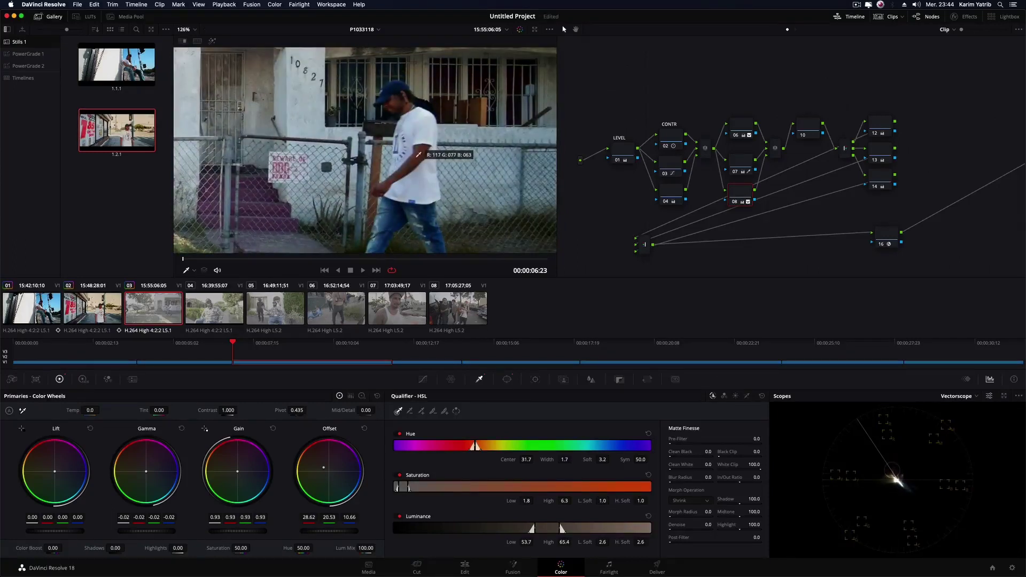
{"action": "key", "text": "ctrl+z"}
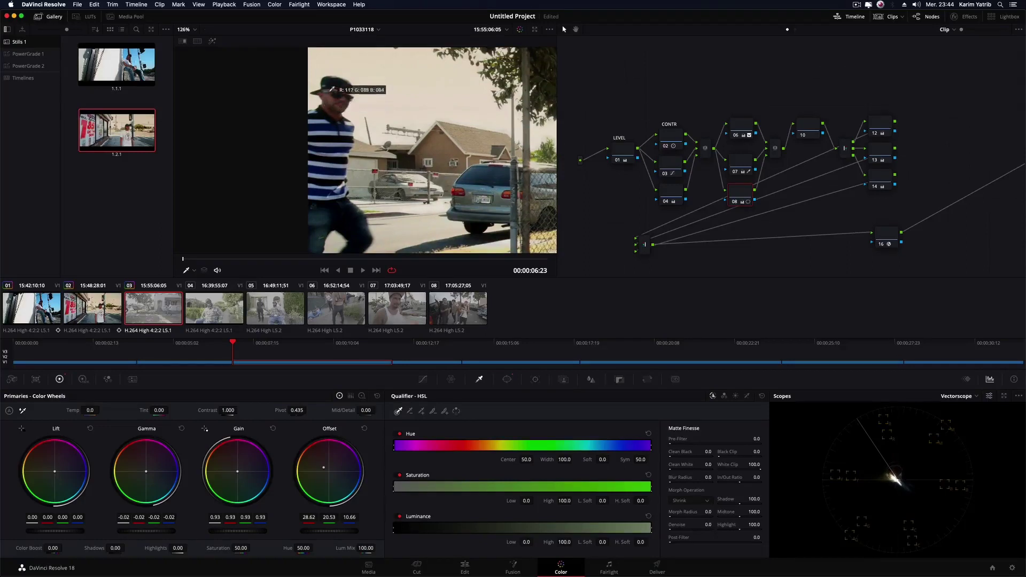
{"action": "scroll", "coordinate": [361, 180], "scroll_direction": "down", "scroll_amount": 3}
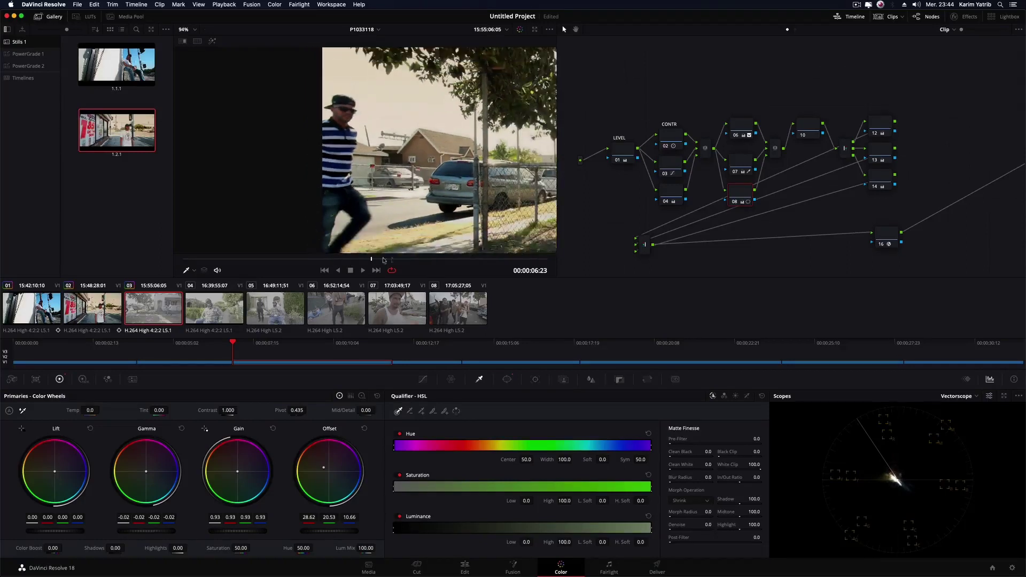
Step: Scrub to the frame around 8 s where the two men meet, then select the CONTR node
{"action": "left_click_drag", "start_coordinate": [448, 260], "coordinate": [489, 258]}
{"action": "scroll", "coordinate": [335, 158], "scroll_direction": "down", "scroll_amount": 3}
{"action": "scroll", "coordinate": [336, 158], "scroll_direction": "right", "scroll_amount": 3}
{"action": "left_click", "coordinate": [519, 260]}
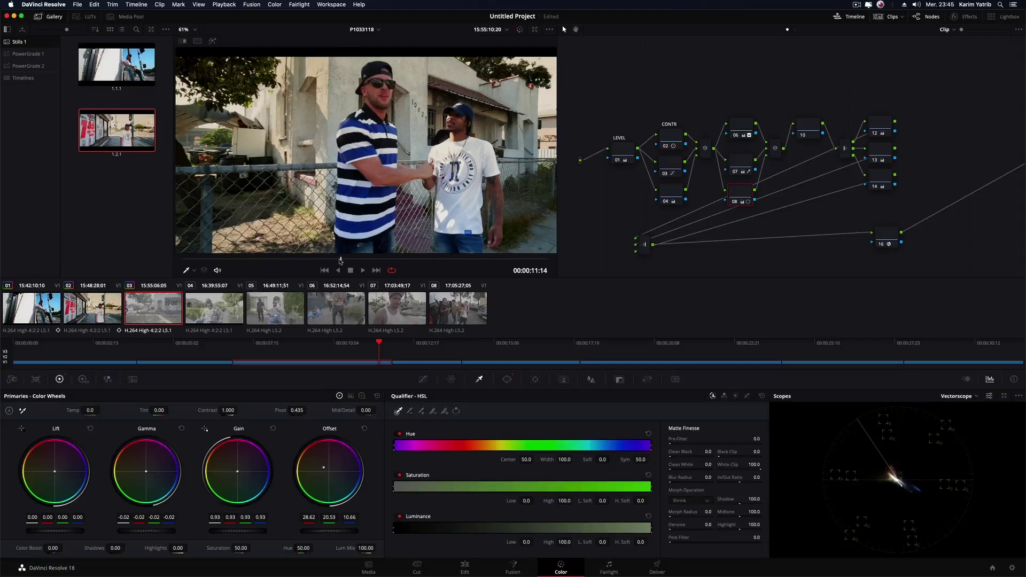
{"action": "left_click_drag", "start_coordinate": [340, 261], "coordinate": [381, 260]}
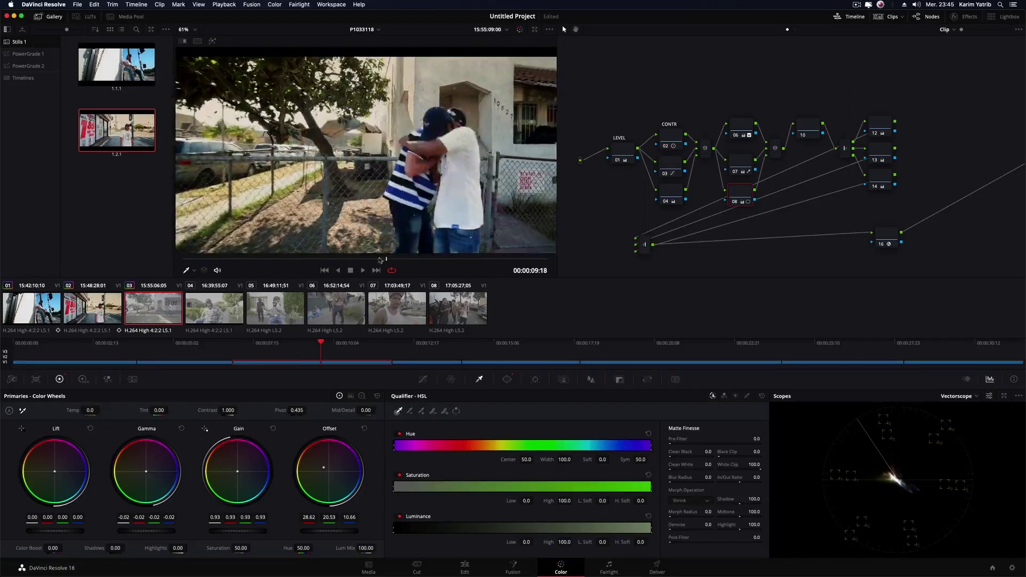
{"action": "mouse_move", "coordinate": [380, 260]}
{"action": "left_mouse_down"}
{"action": "mouse_move", "coordinate": [242, 257]}
{"action": "mouse_move", "coordinate": [267, 259]}
{"action": "left_mouse_up"}
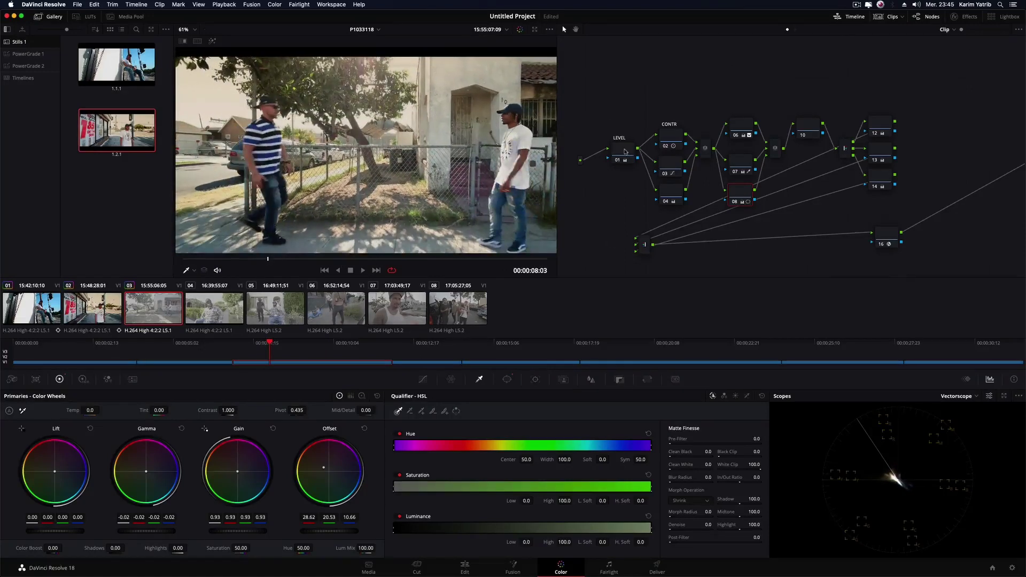
{"action": "left_click", "coordinate": [670, 138]}
Step: On node 03, pull the custom luma curve's upper point slightly below the diagonal to darken the shot
{"action": "left_click", "coordinate": [669, 168]}
{"action": "left_click", "coordinate": [423, 379]}
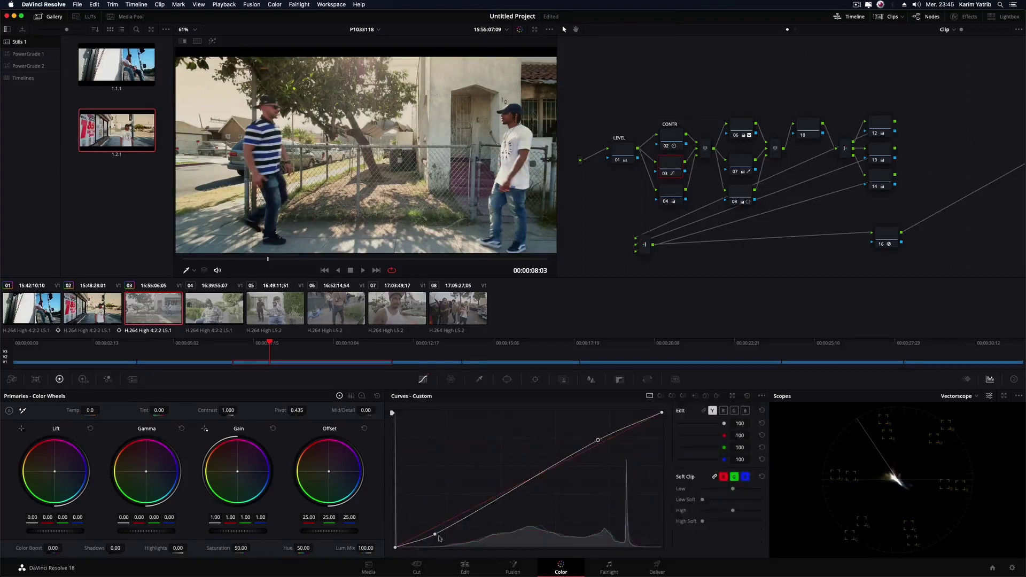
{"action": "left_click_drag", "start_coordinate": [435, 535], "coordinate": [436, 533]}
{"action": "mouse_move", "coordinate": [597, 443]}
{"action": "left_mouse_down"}
{"action": "mouse_move", "coordinate": [604, 456]}
{"action": "mouse_move", "coordinate": [590, 453]}
{"action": "left_mouse_up"}
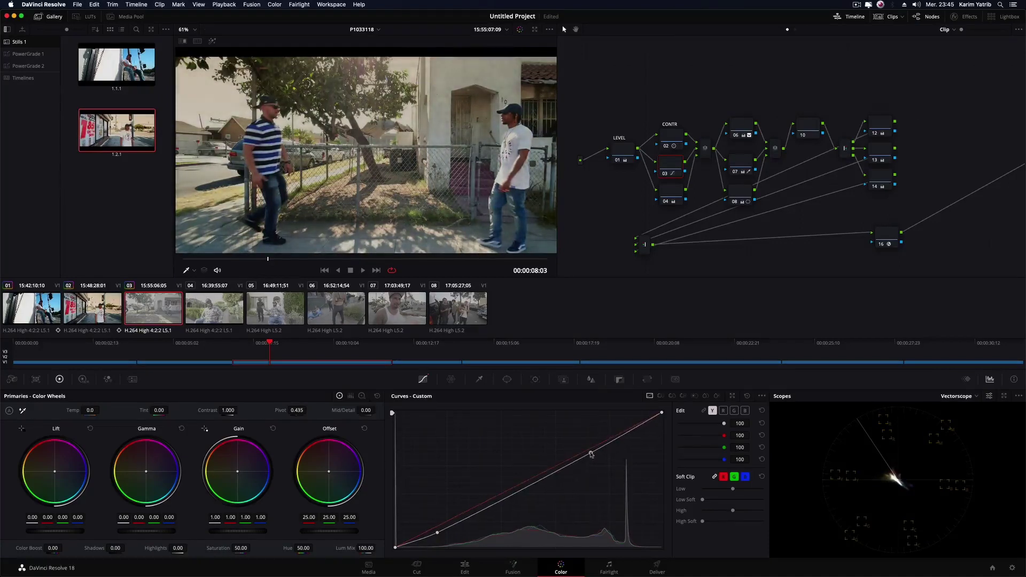
Step: Play clip 03 in full screen to review the darker grade, then return to the Color page
{"action": "left_click_drag", "start_coordinate": [279, 260], "coordinate": [368, 259]}
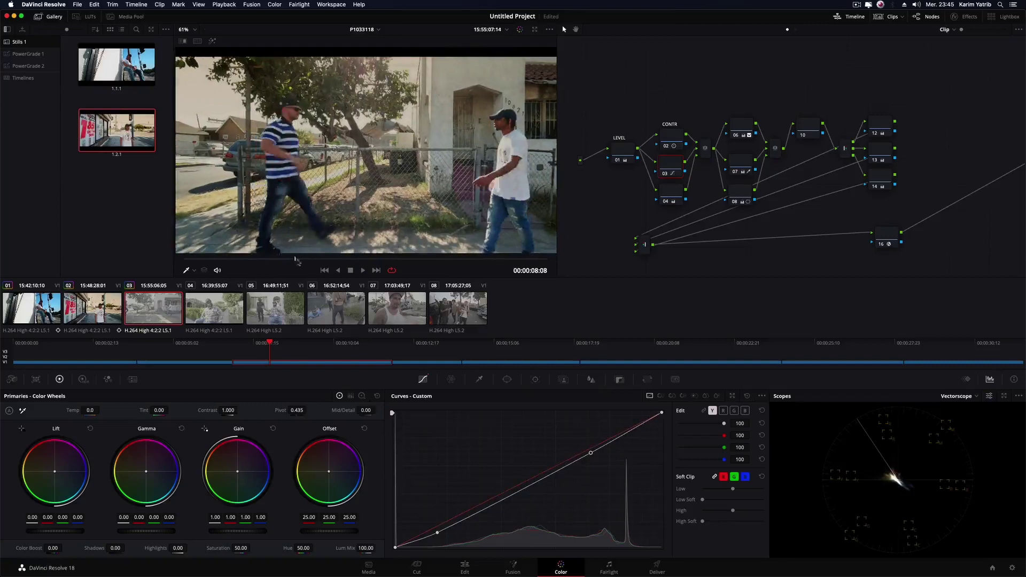
{"action": "key", "text": "space"}
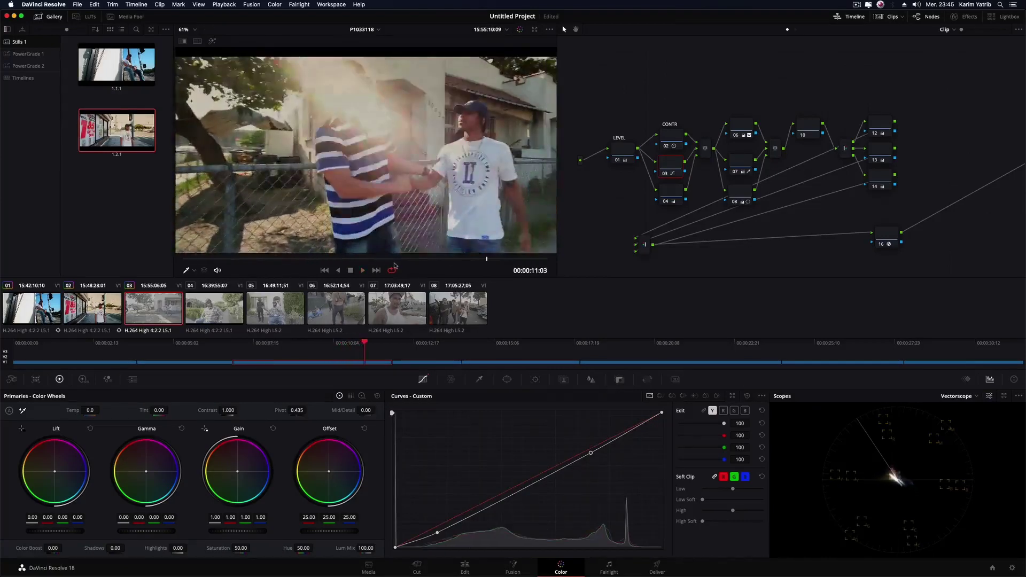
{"action": "key", "text": "super+f"}
{"action": "mouse_move", "coordinate": [393, 266]}
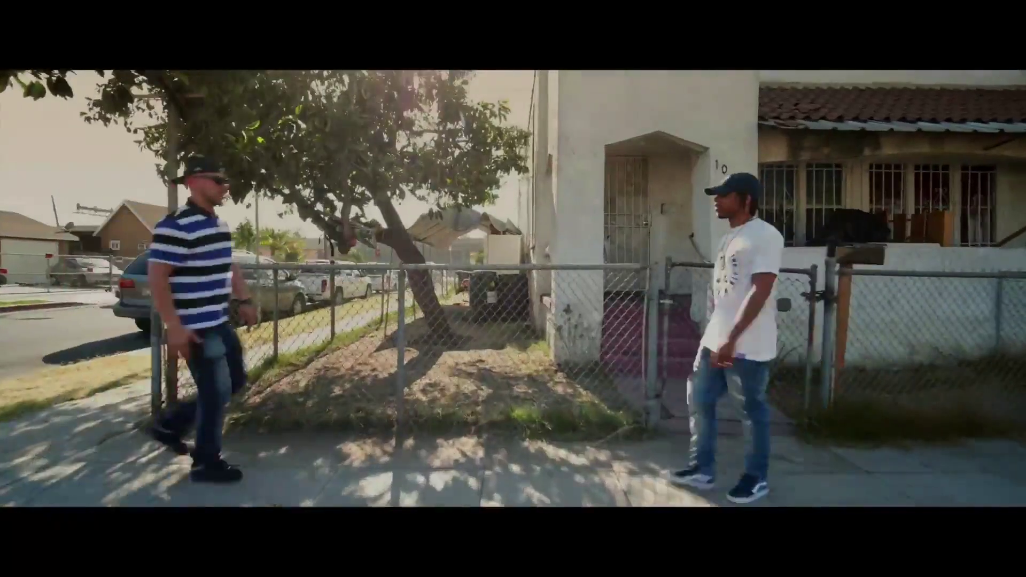
{"action": "key", "text": "Escape"}
{"action": "right_click", "coordinate": [367, 134]}
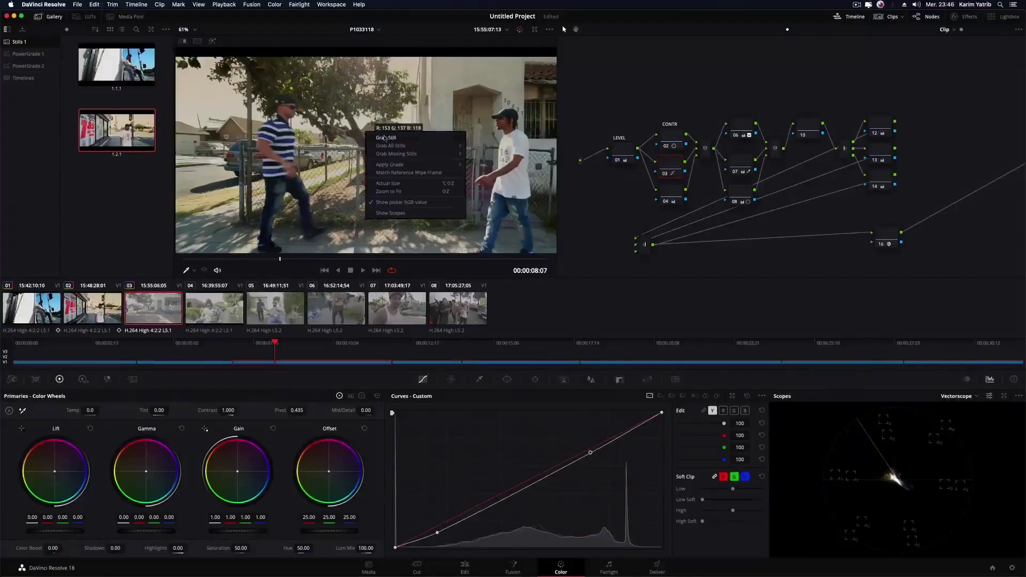